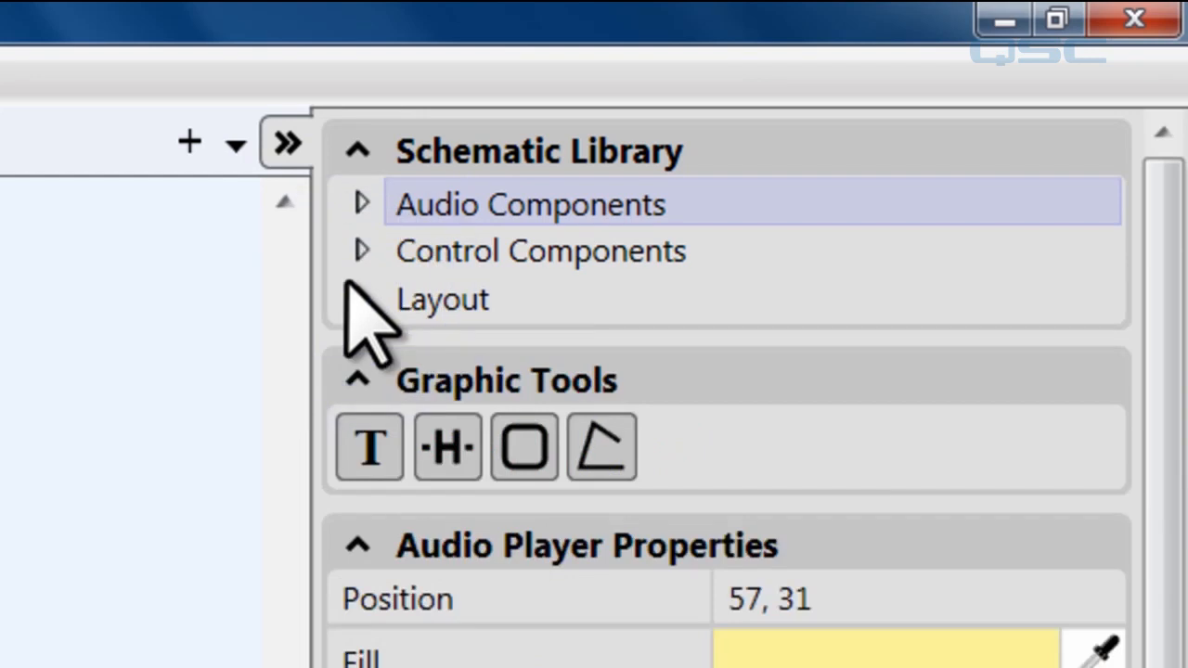
Expand Audio Components and Audio Streaming in the schematic library and review the Crossfader, Crossover and Delay components
left_click(358, 202)
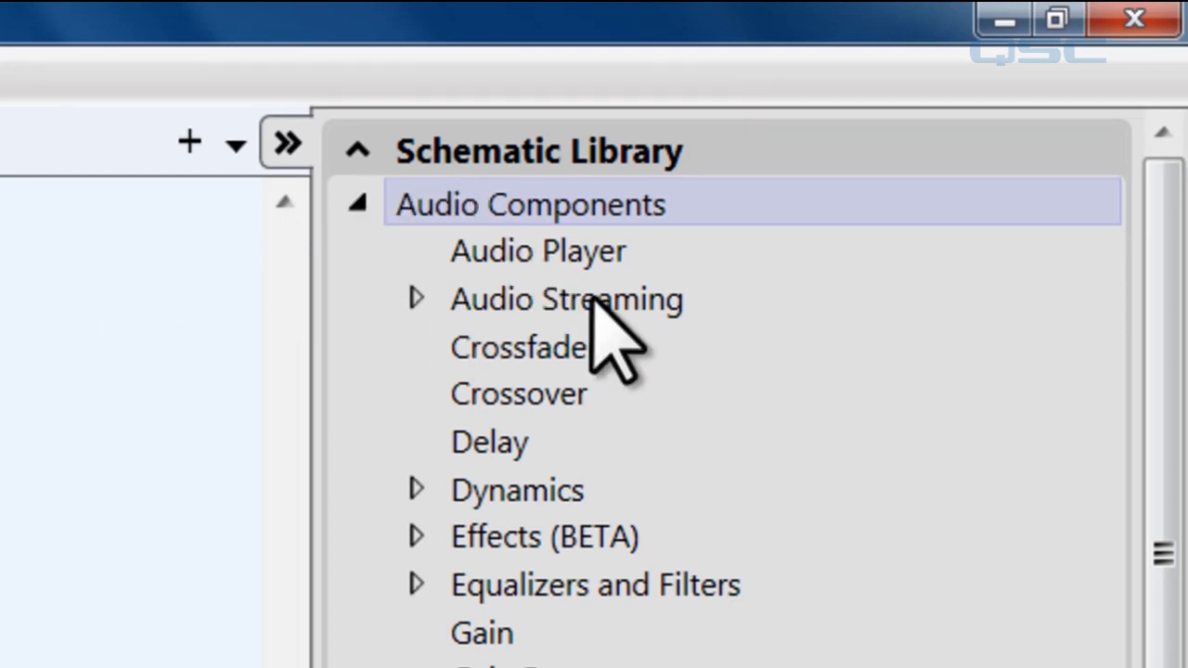
left_click(545, 298)
left_click(414, 299)
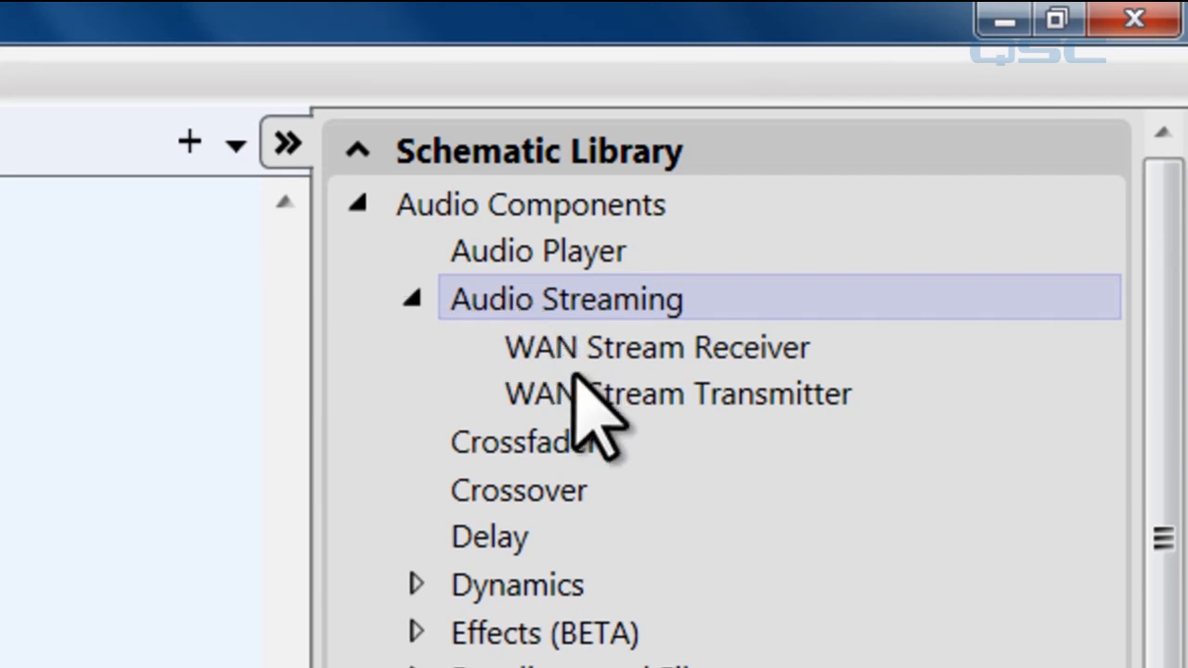
left_click(541, 445)
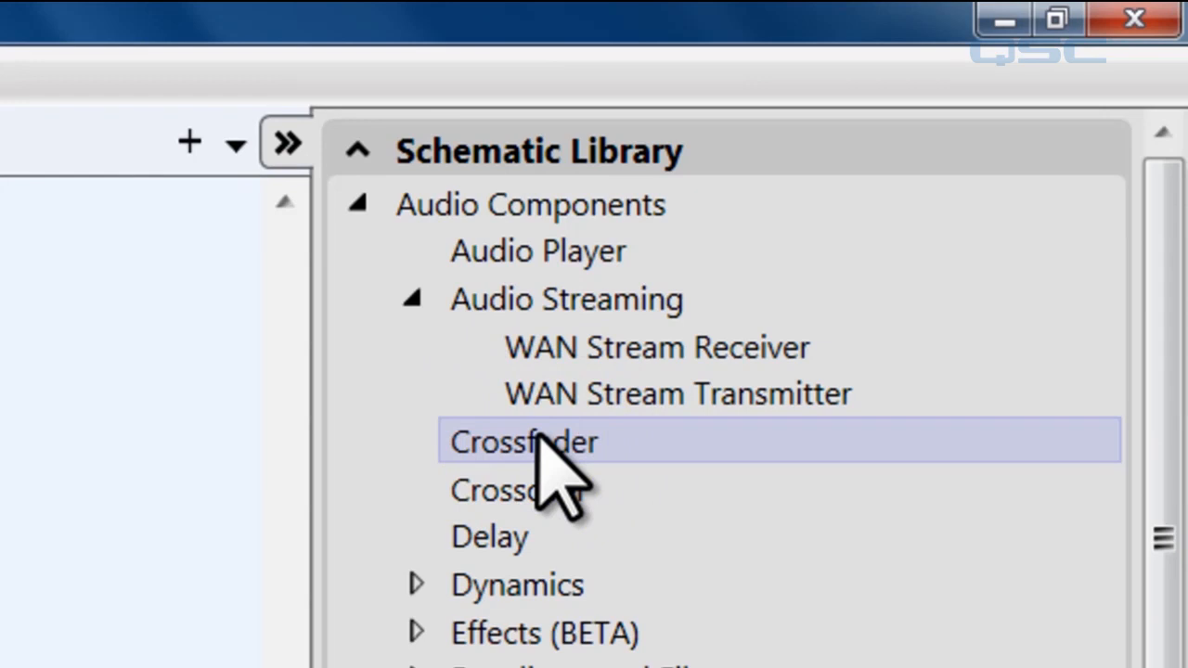
left_click(536, 488)
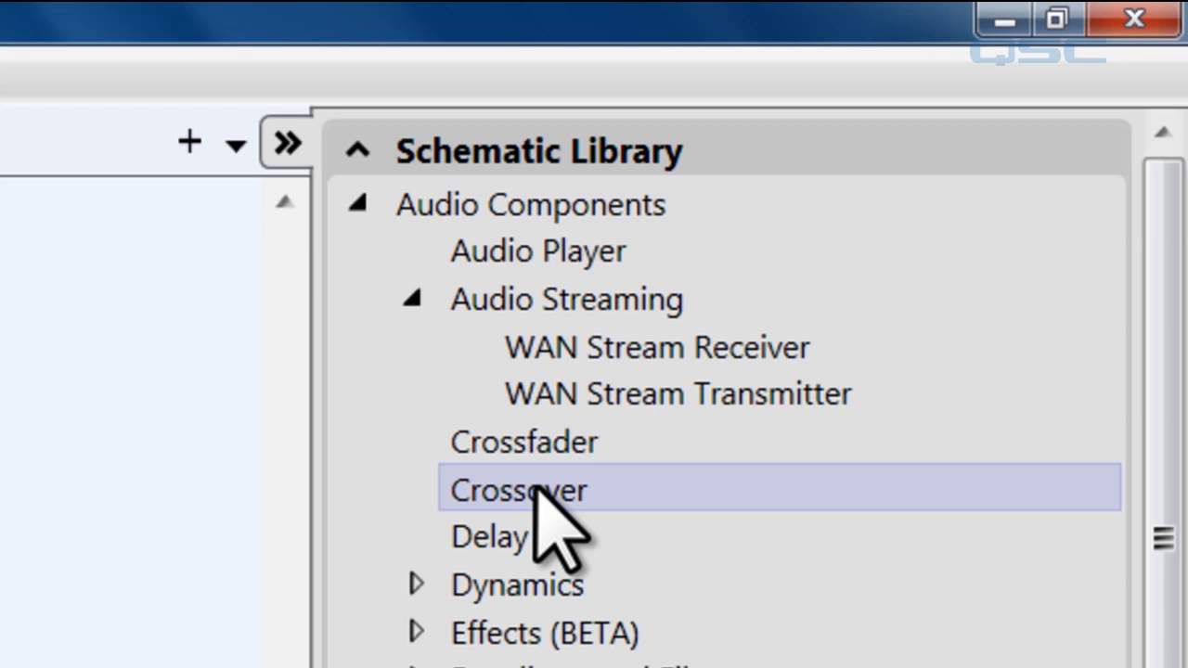
left_click(492, 536)
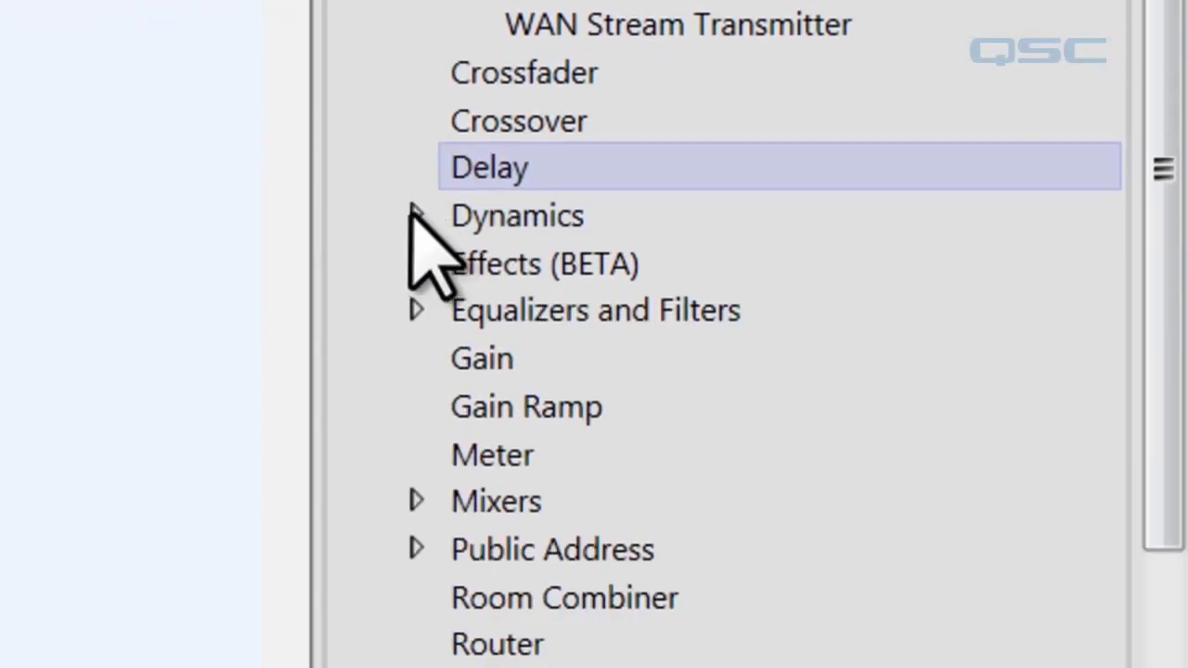
Review the Dynamics components, including Expander, Peak Limiter and both ambient compensators, and collapse the category
left_click(415, 584)
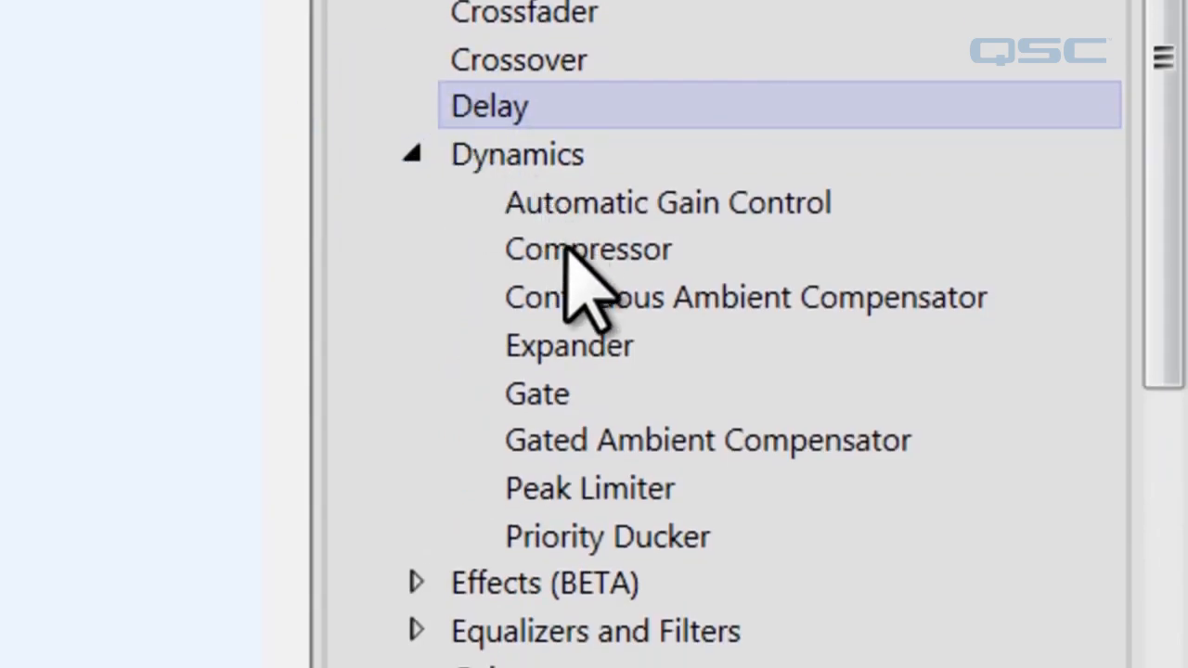
left_click(549, 343)
left_click(599, 486)
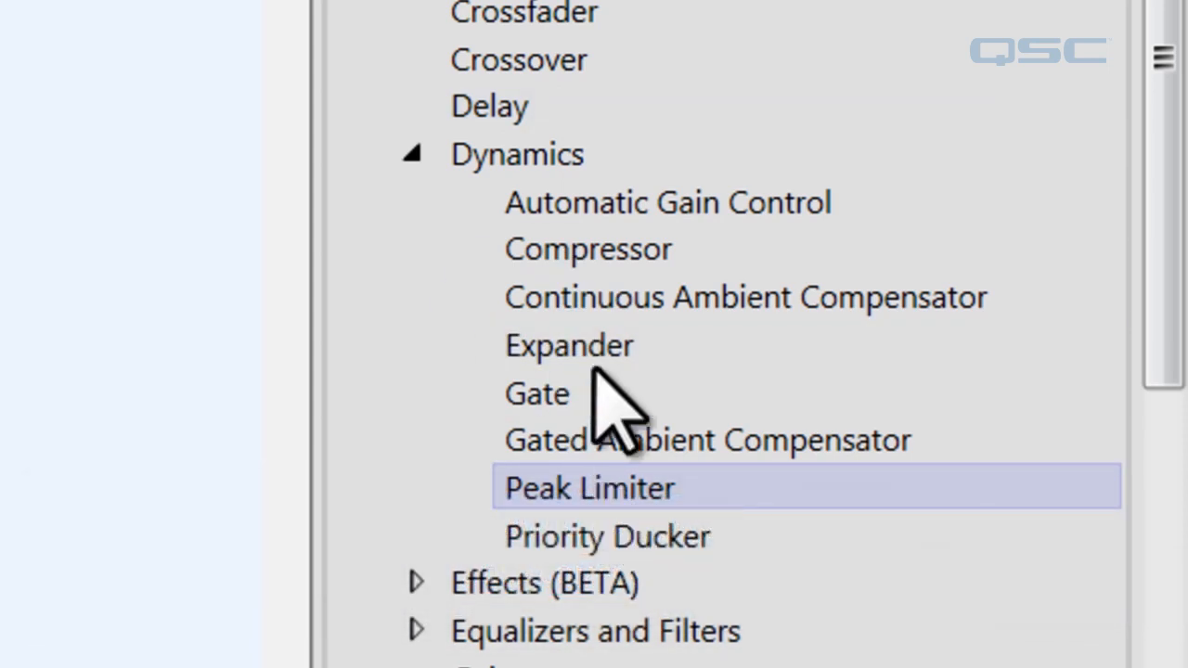
left_click(605, 439)
left_click(644, 293)
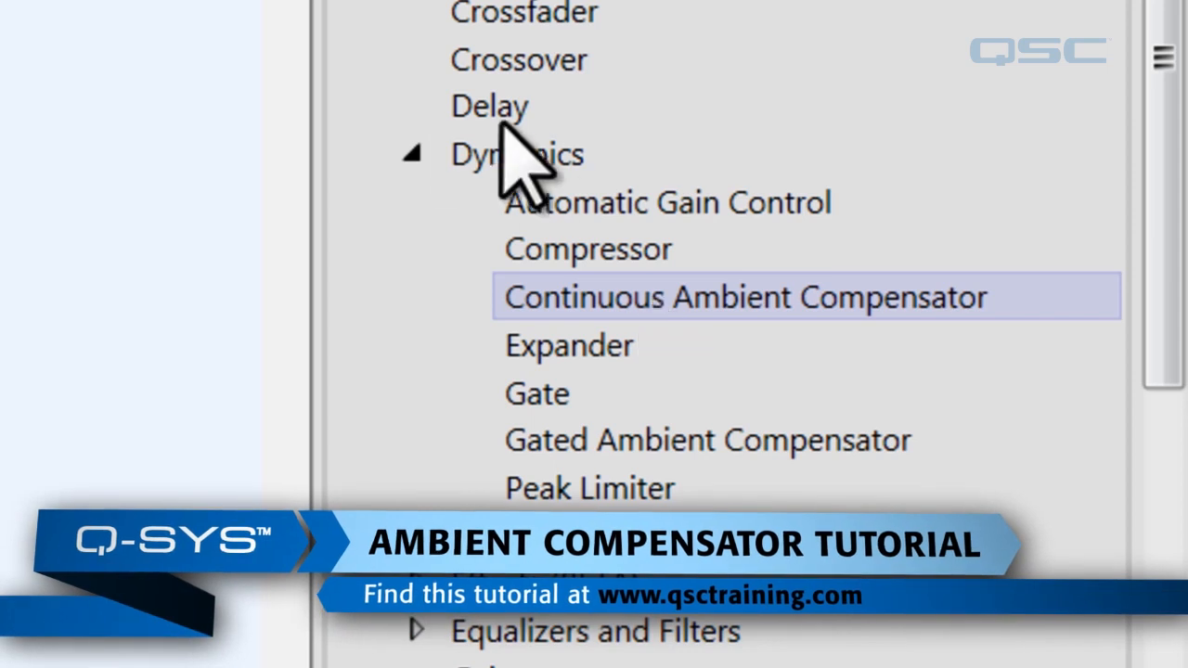
left_click(414, 154)
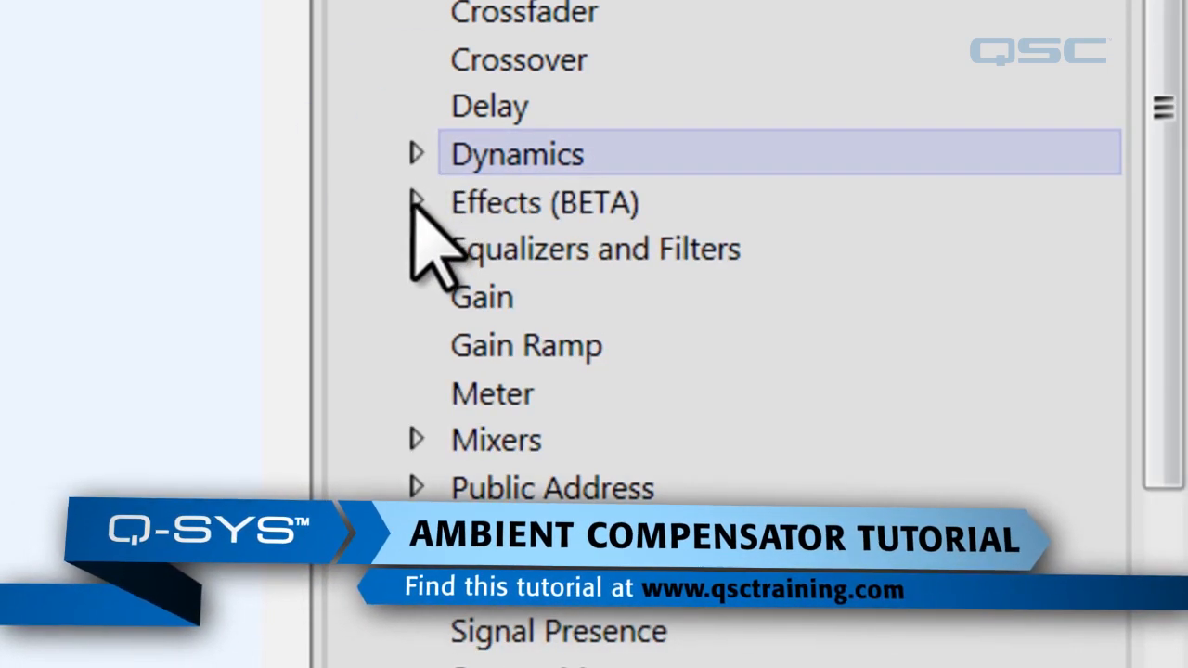
Examine the Effects (BETA) and Equalizers and Filters categories, collapsing the equalizer list after viewing it
left_click(415, 201)
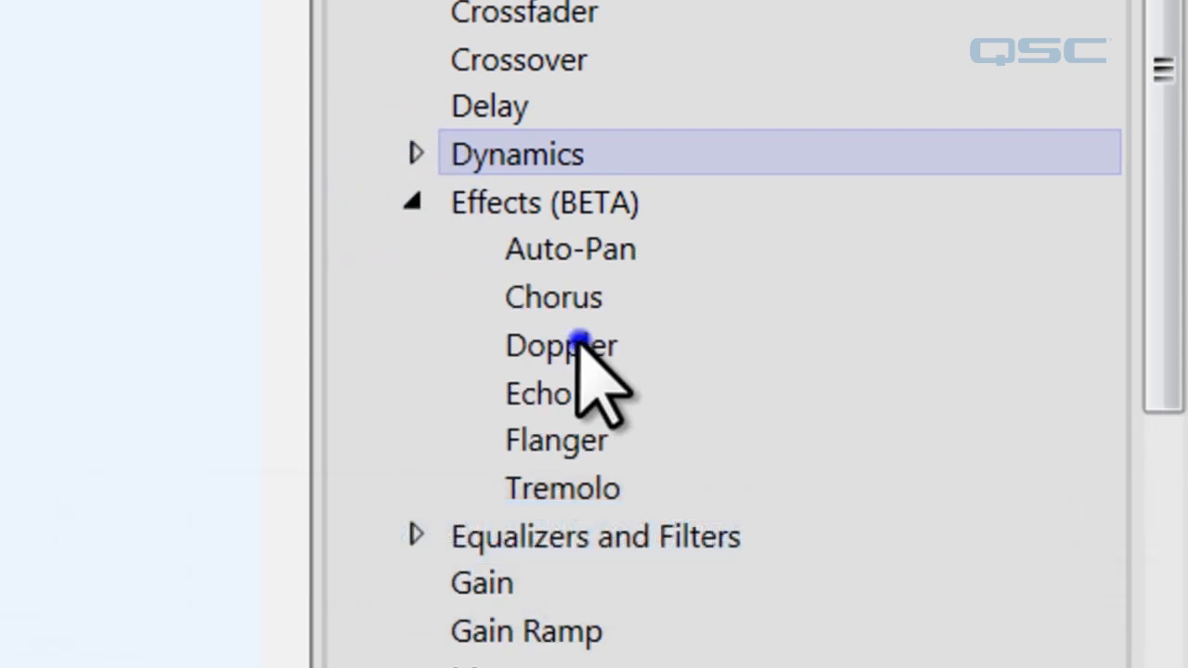
left_click(578, 343)
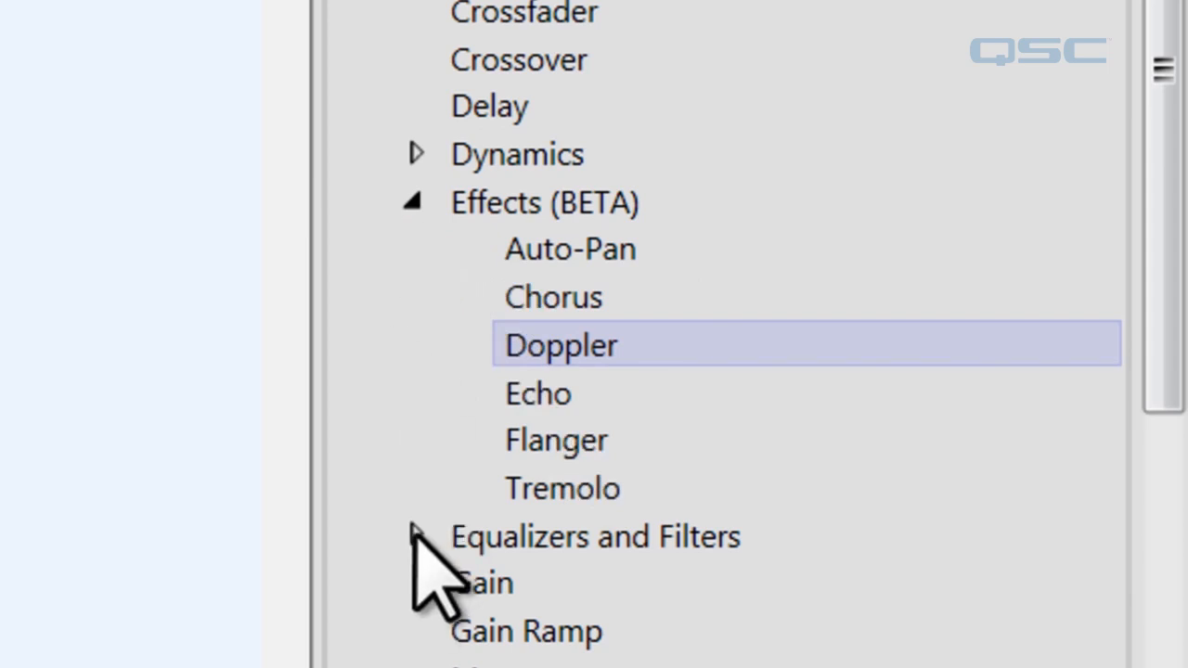
left_click(415, 536)
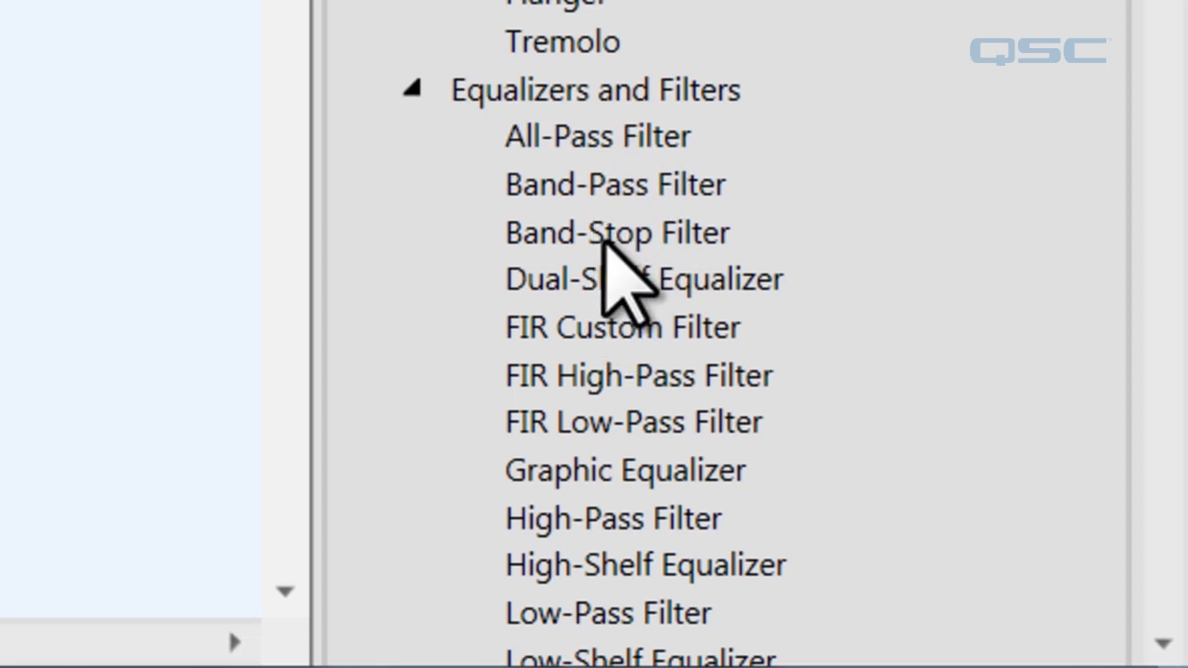
left_click(412, 88)
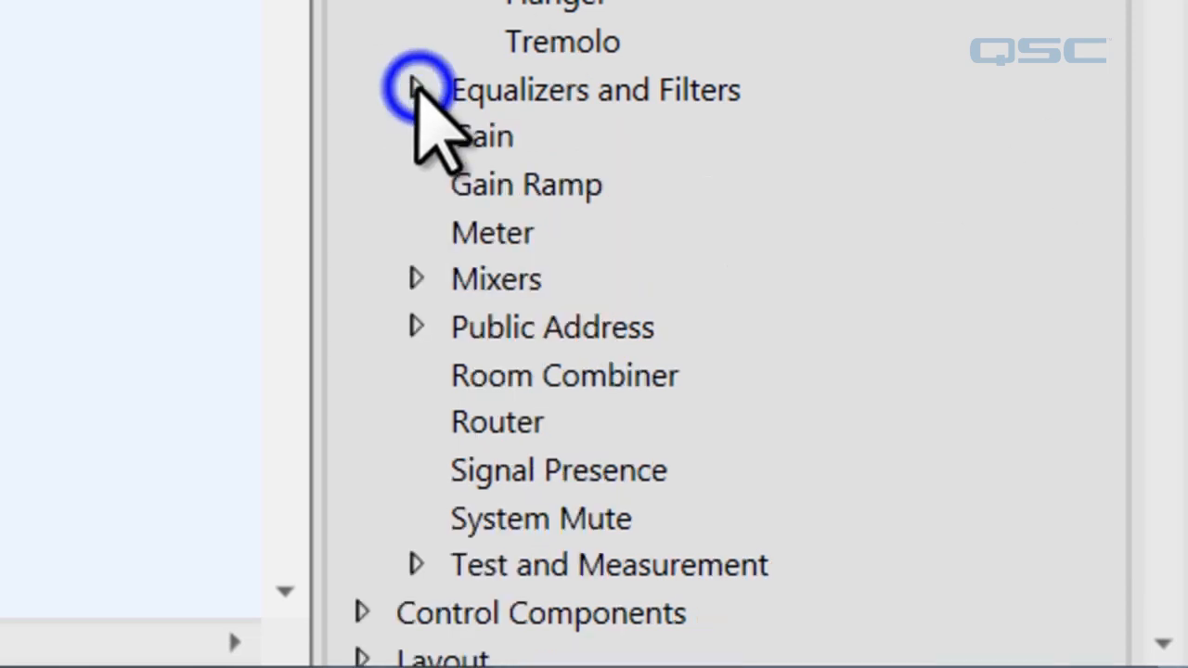
Review Gain, Meter and Room Combiner, and expand the Mixers, Public Address, and Test and Measurement categories
left_click(483, 138)
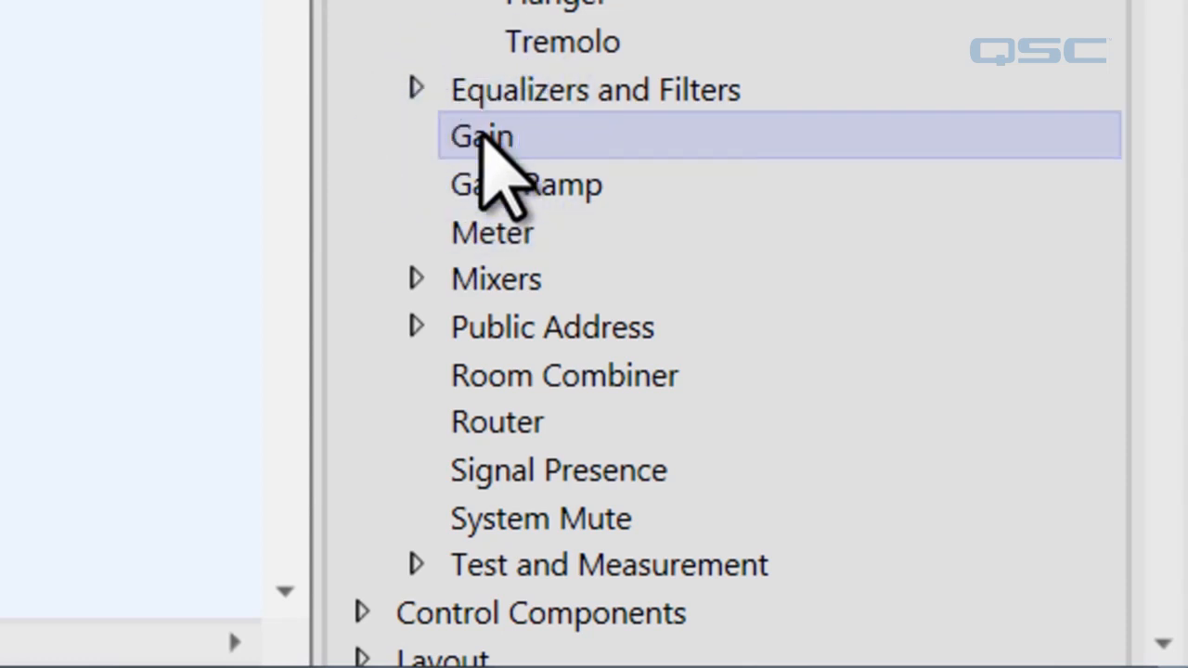
left_click(482, 238)
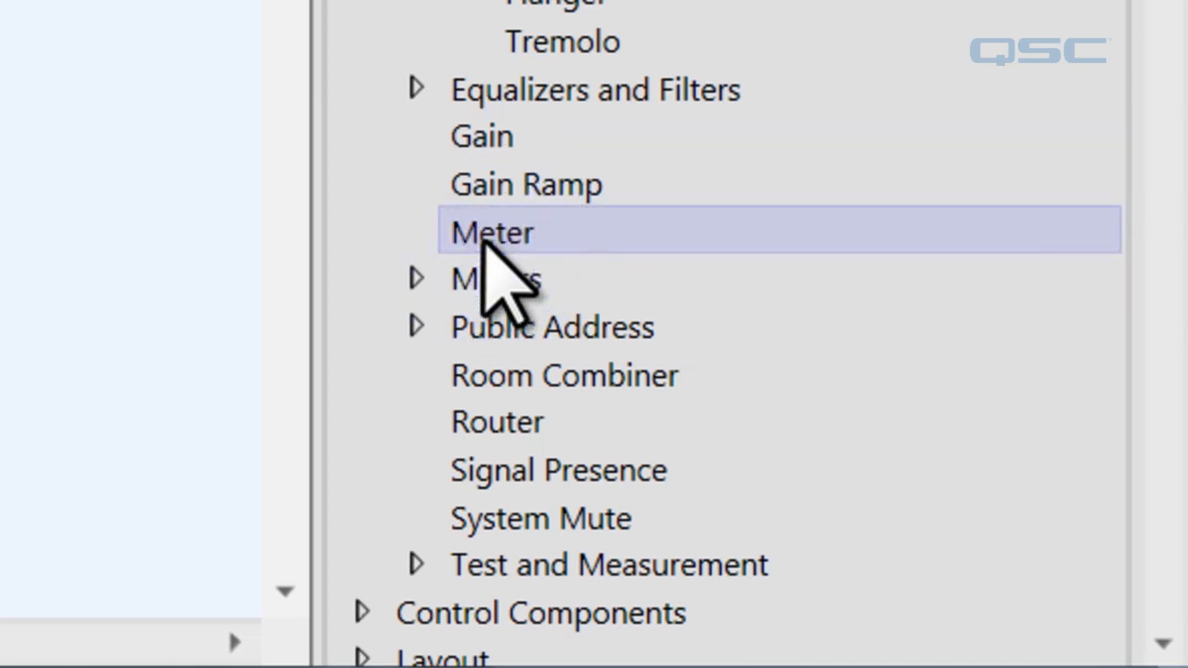
left_click(415, 278)
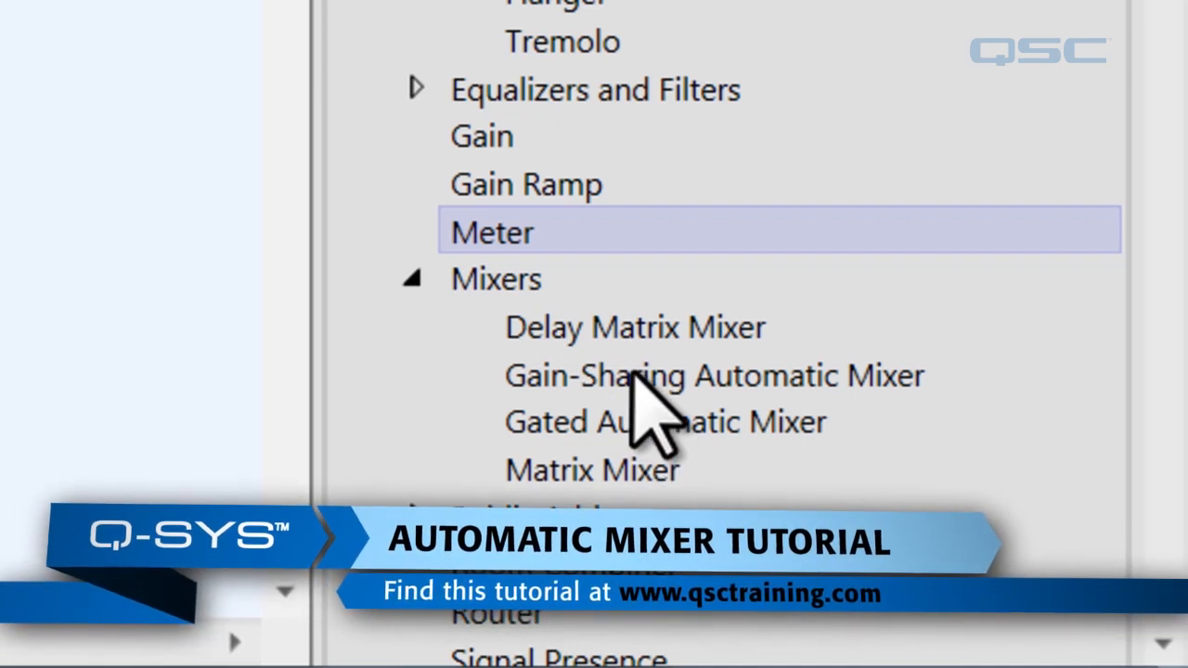
scroll(506, 395, "down", 5)
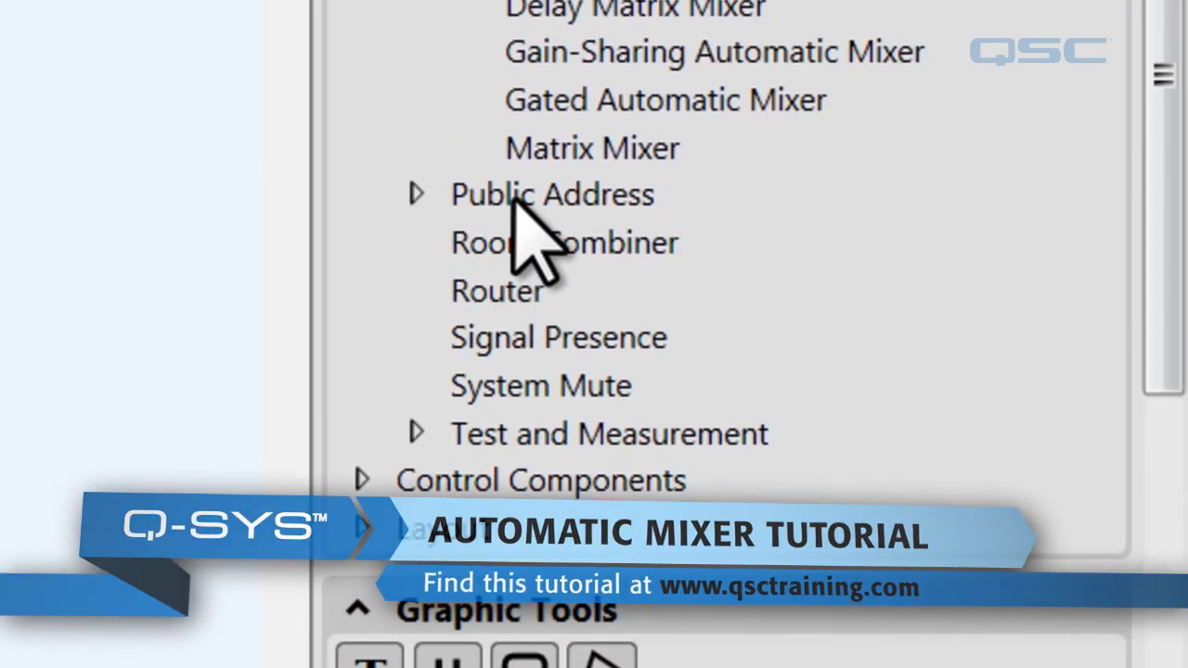
left_click(413, 193)
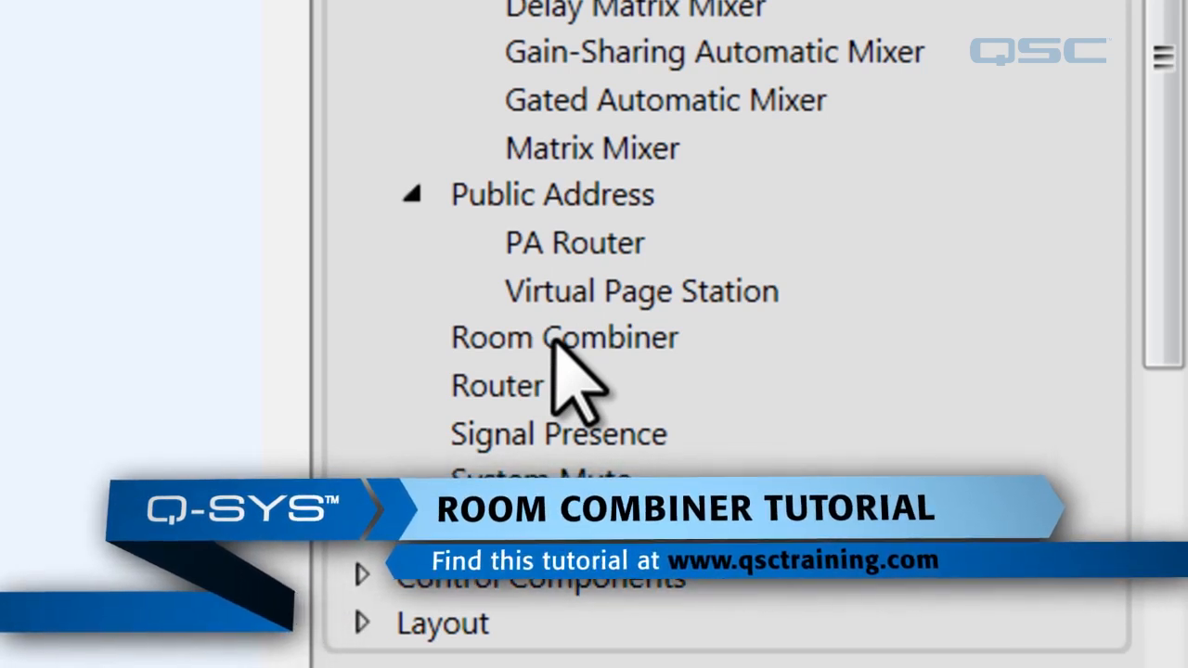
left_click(555, 342)
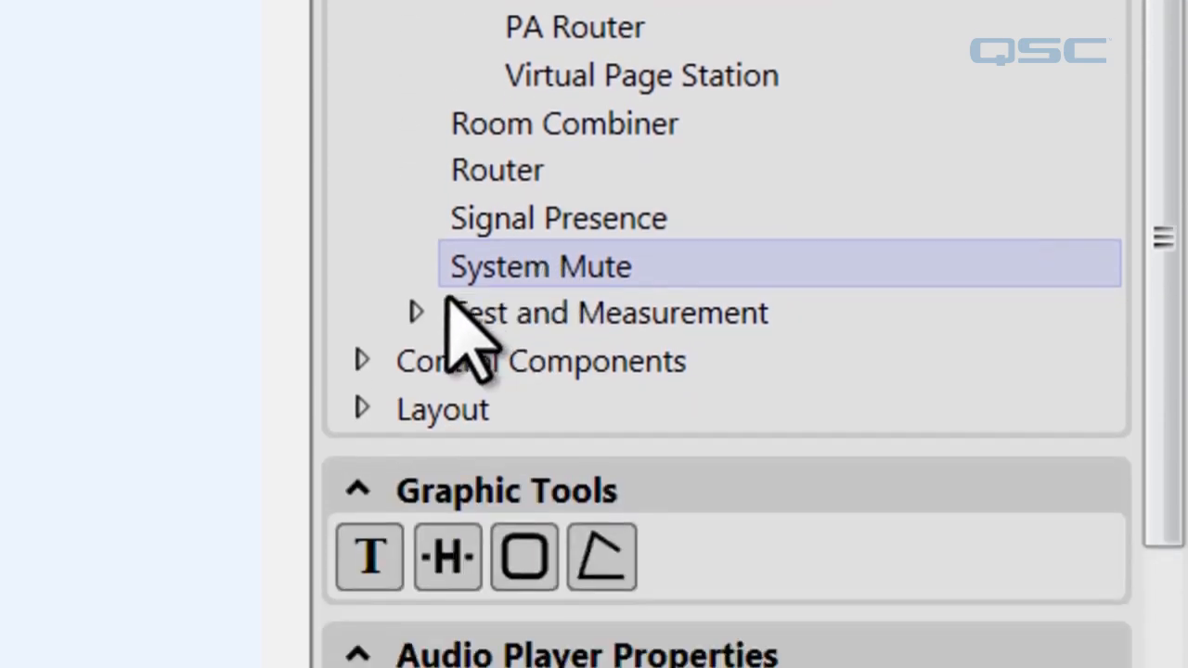
left_click(416, 528)
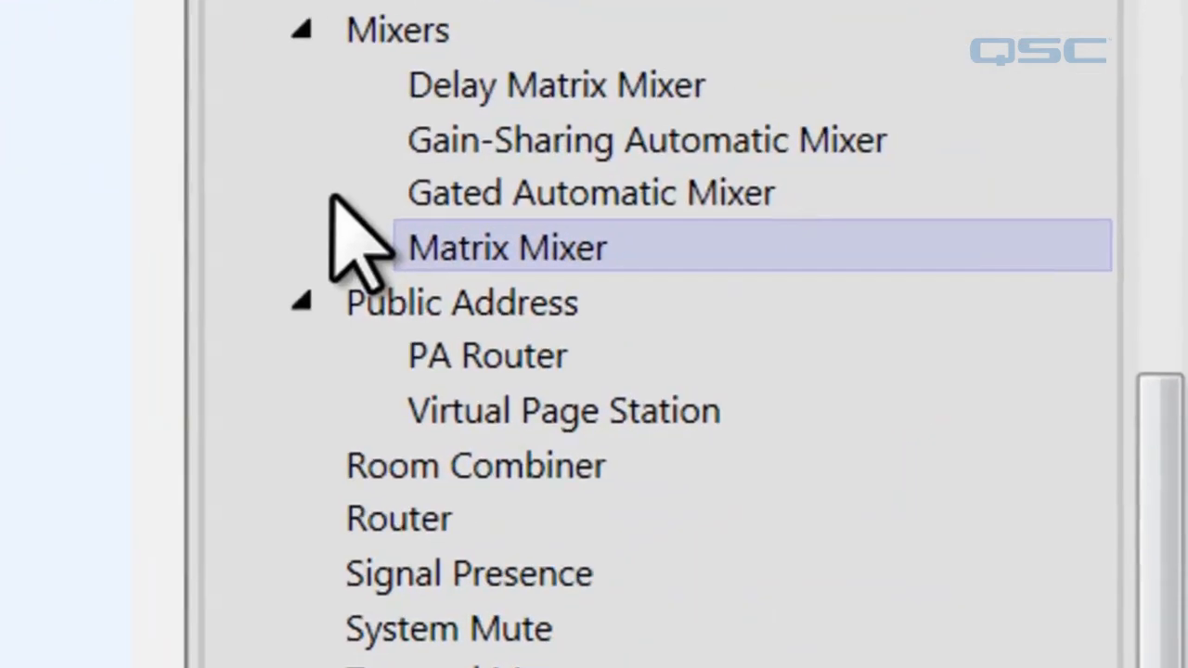
Place a Matrix Mixer in the schematic directly below the Audio Player, at position 57, 91
left_click_drag(492, 250, 0, 288)
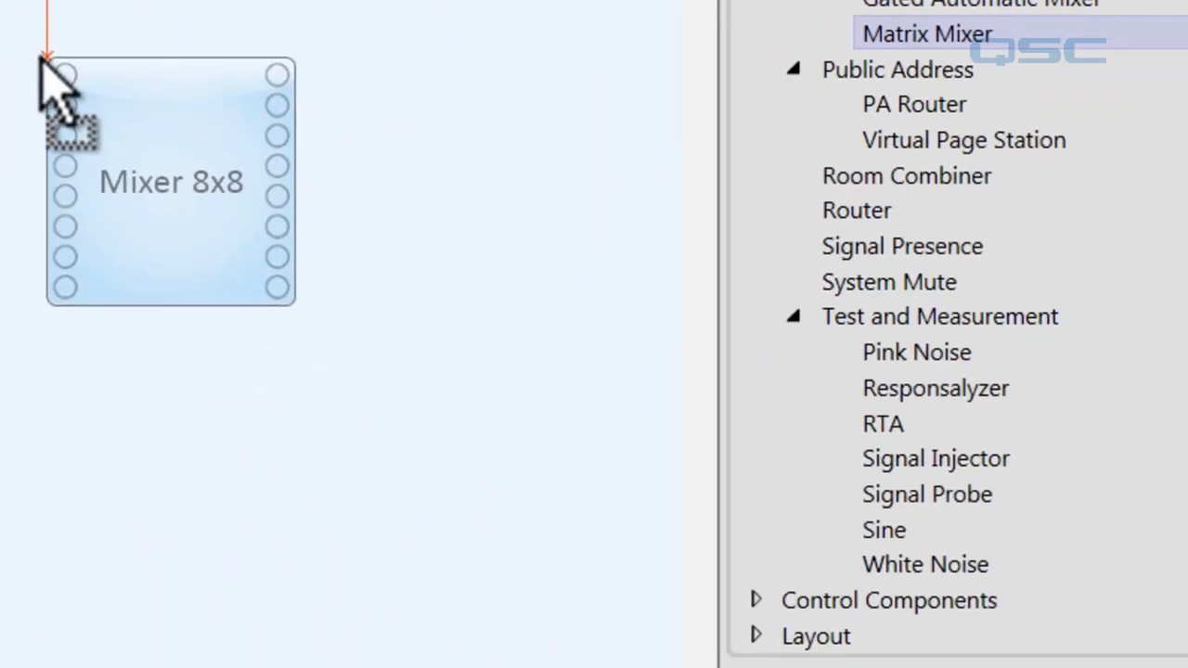
left_click_drag(41, 58, 26, 45)
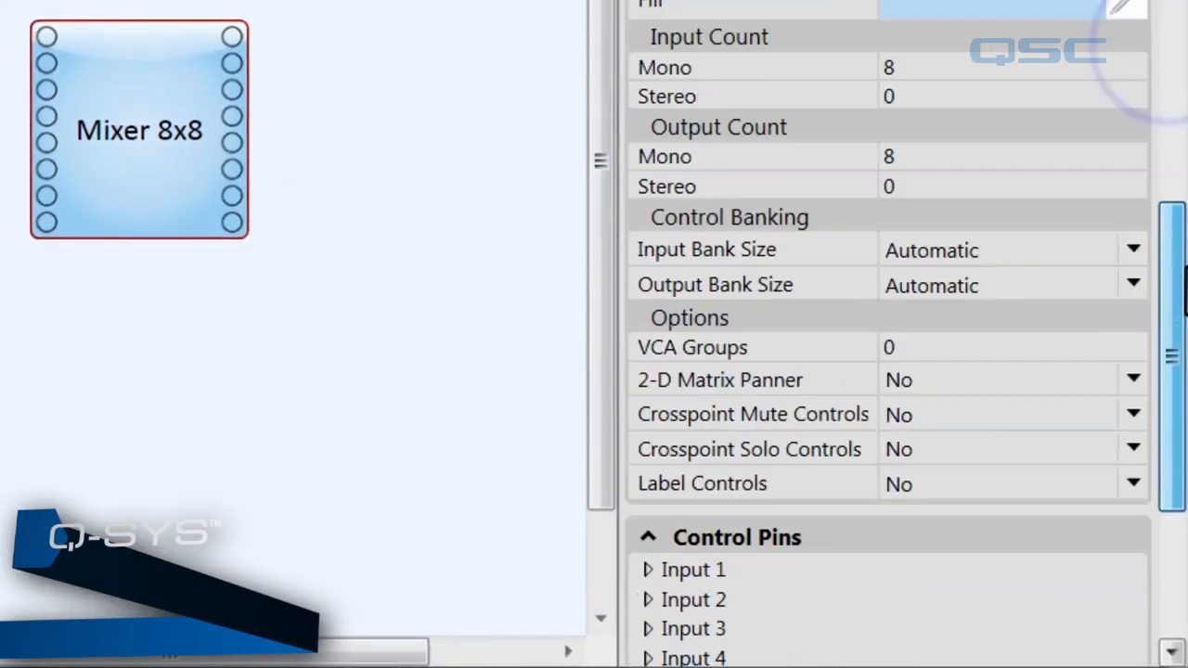
Expose the Input 1 Mute control pin on the matrix mixer
left_click_drag(1184, 279, 1180, 470)
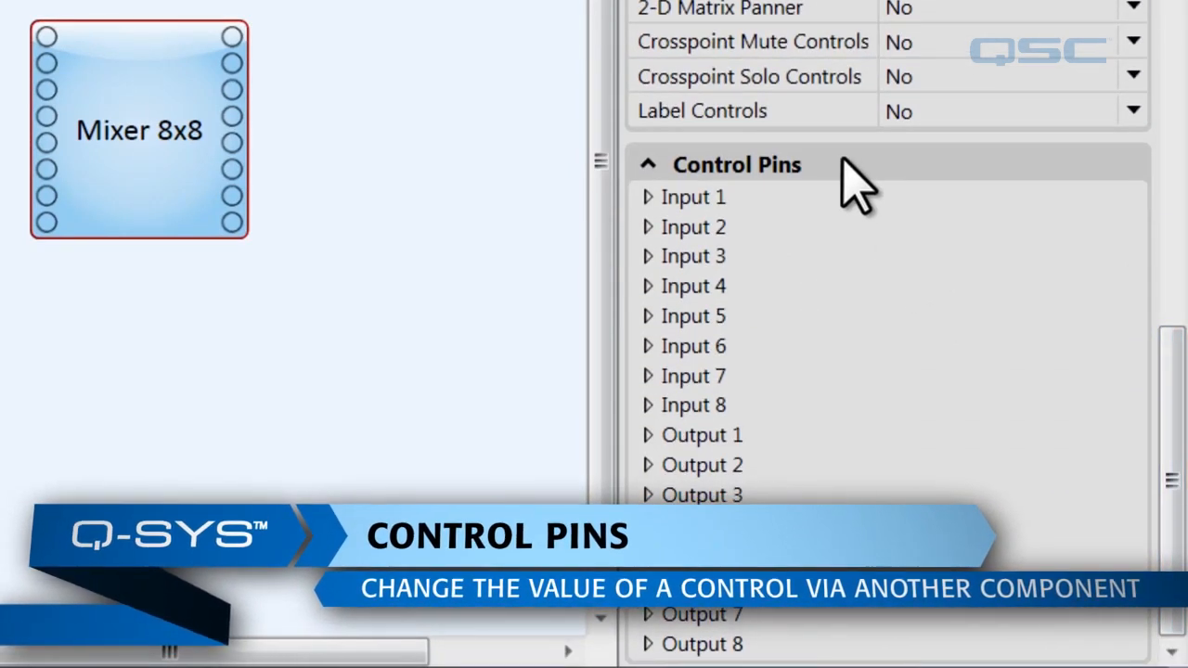
left_click(647, 197)
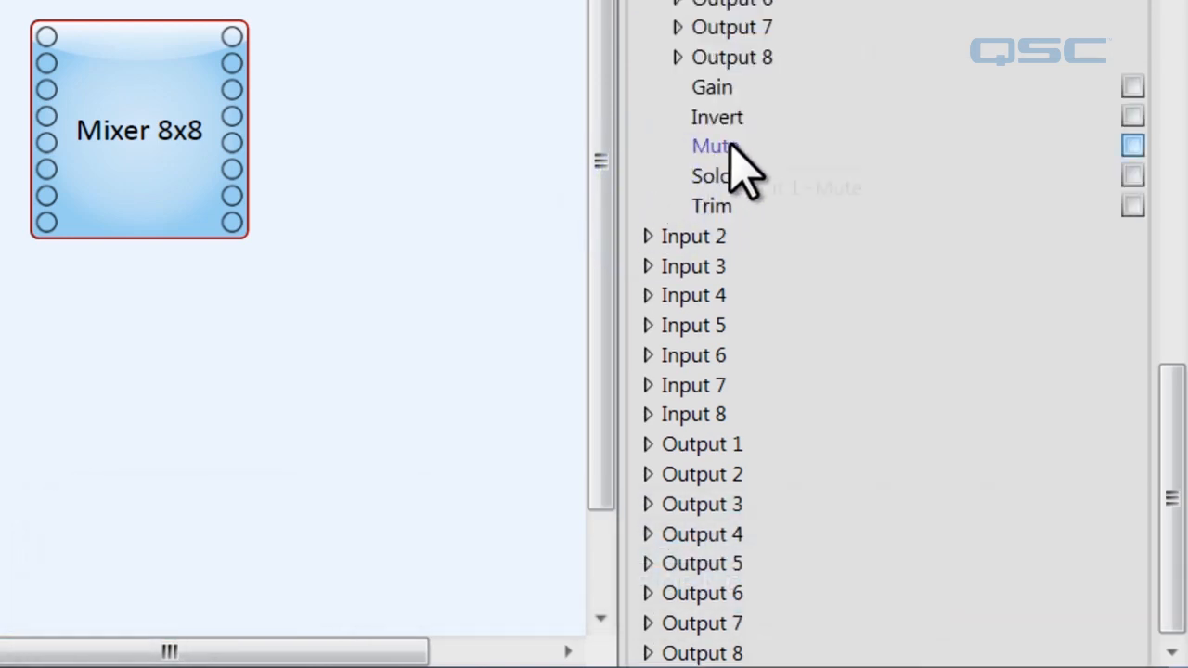
left_click(1133, 146)
left_click(125, 266)
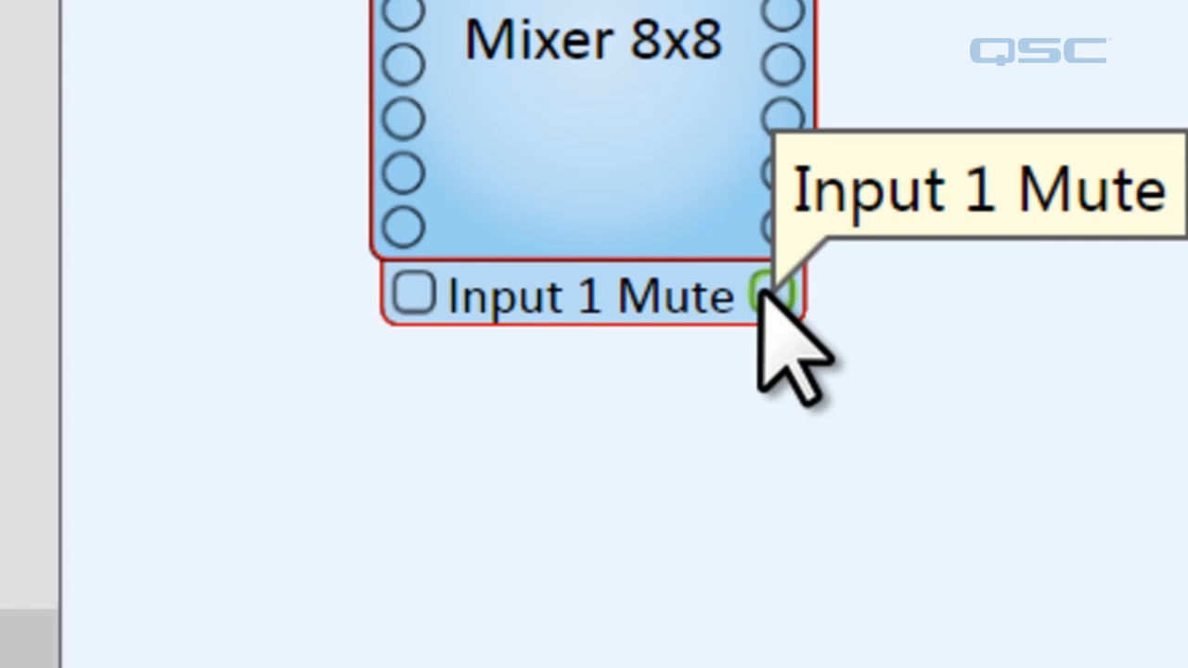
Select the output-side control pin of Input 1 Mute on the mixer block
left_click(761, 295)
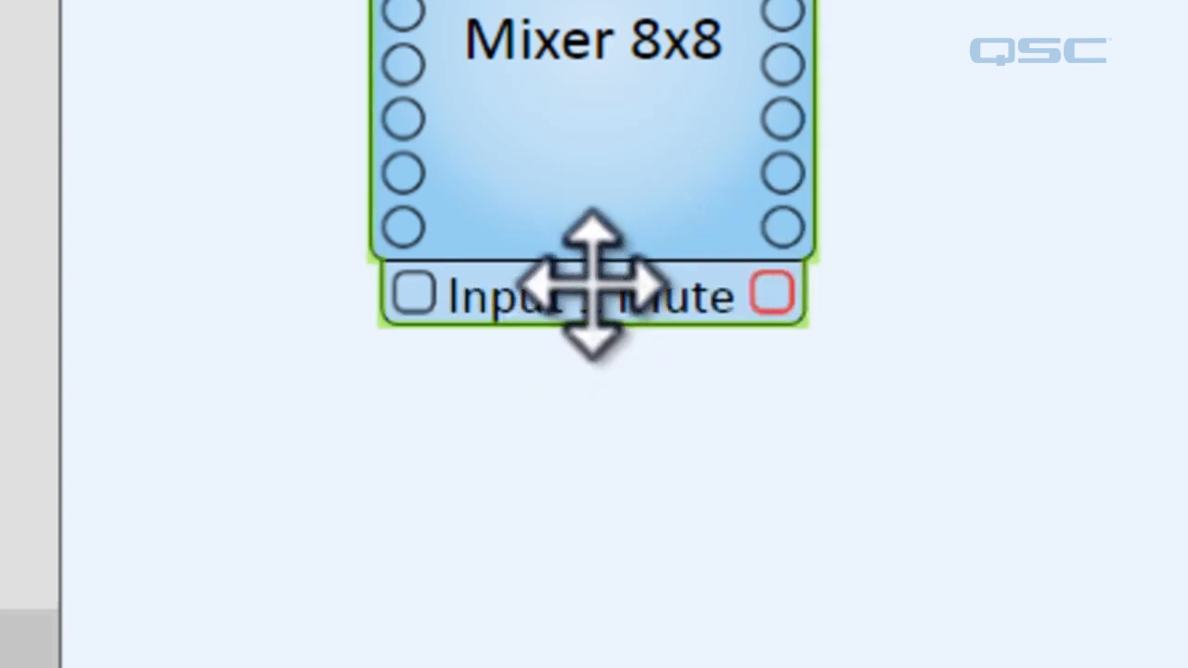
left_click(769, 295)
left_click_drag(769, 297, 778, 320)
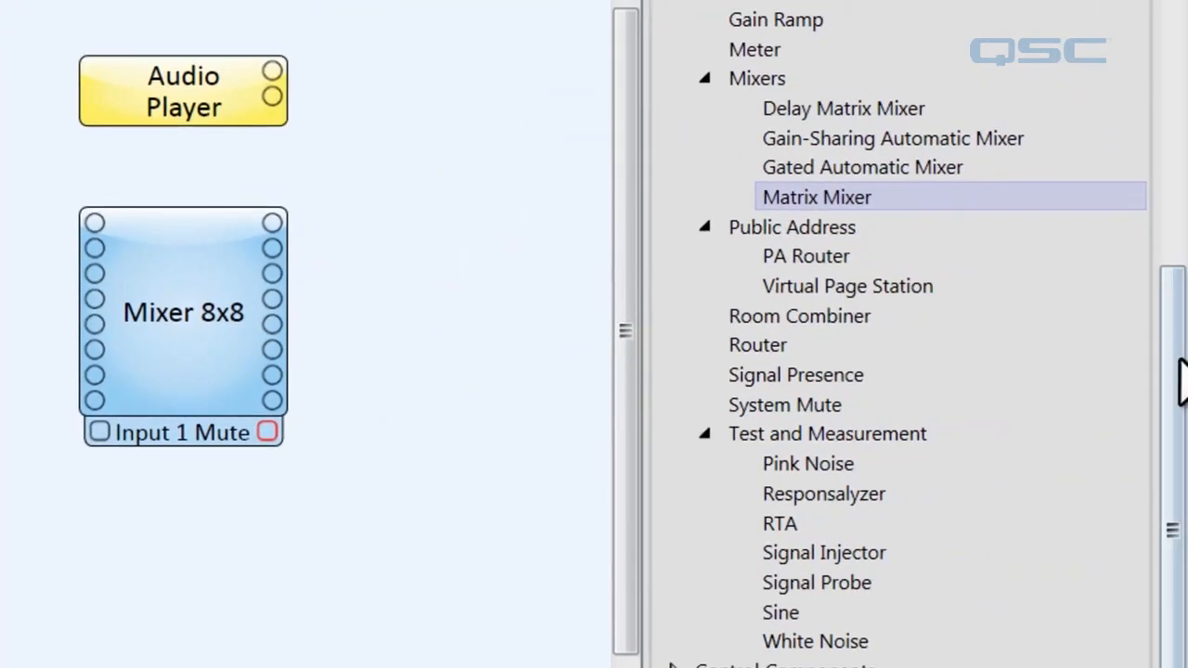
Try a mono input count of 4 on the matrix mixer, and set the count to 254
left_click_drag(1179, 380, 1167, 478)
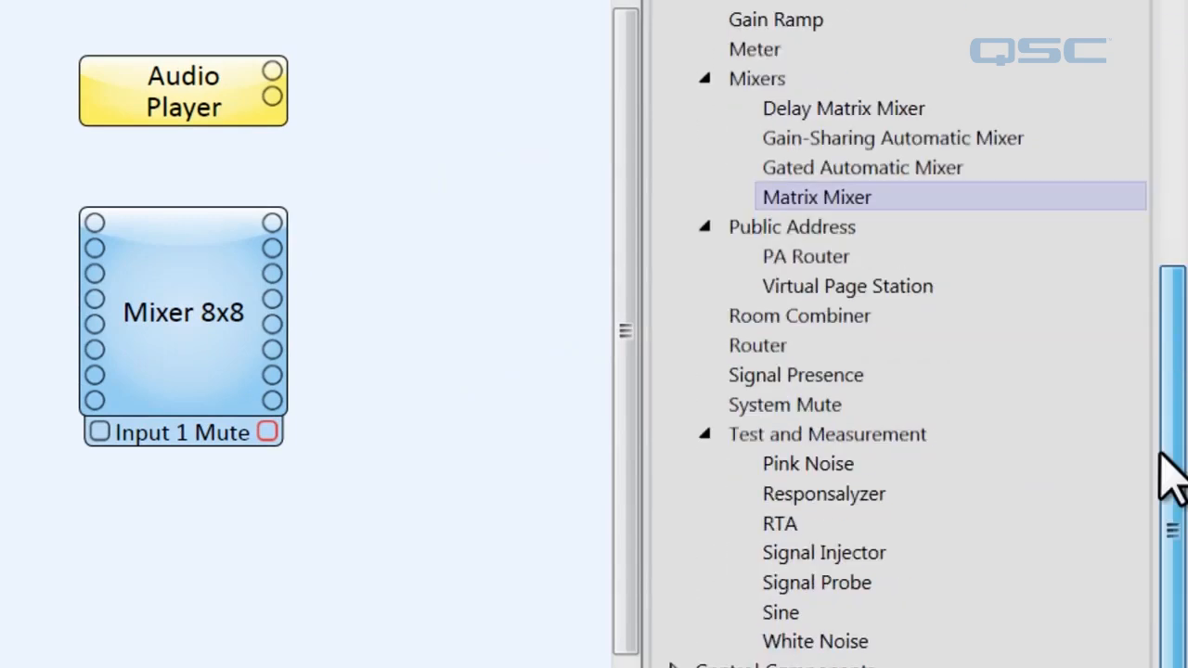
left_click(162, 331)
left_click_drag(1181, 363, 1079, 530)
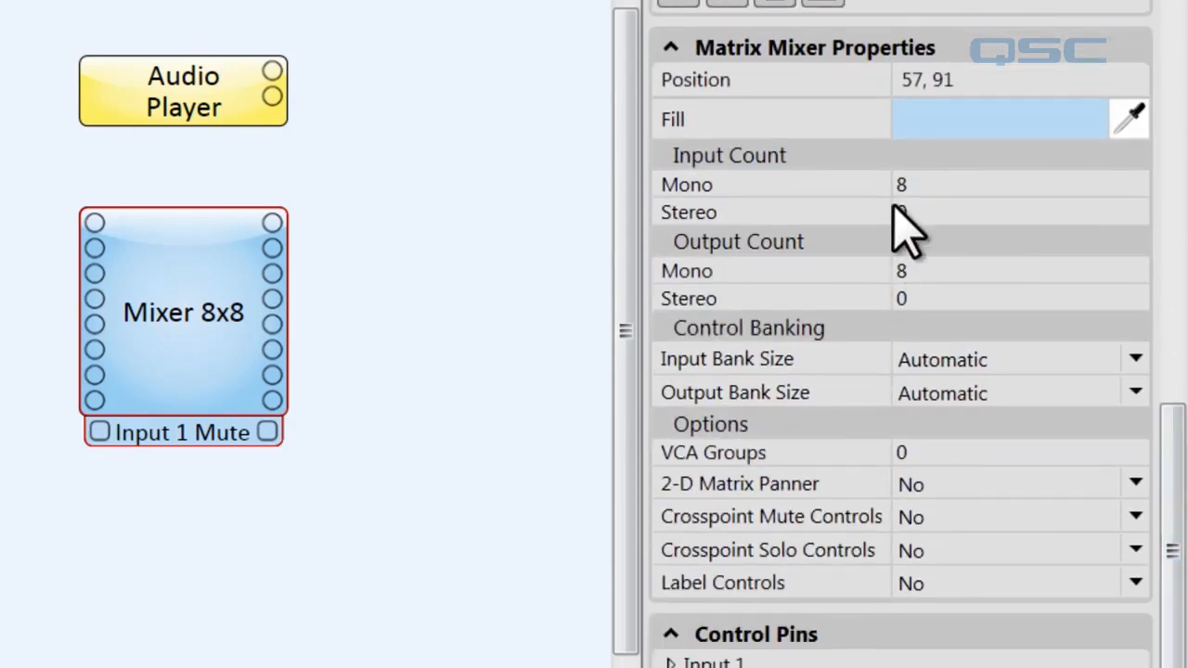
left_click(922, 184)
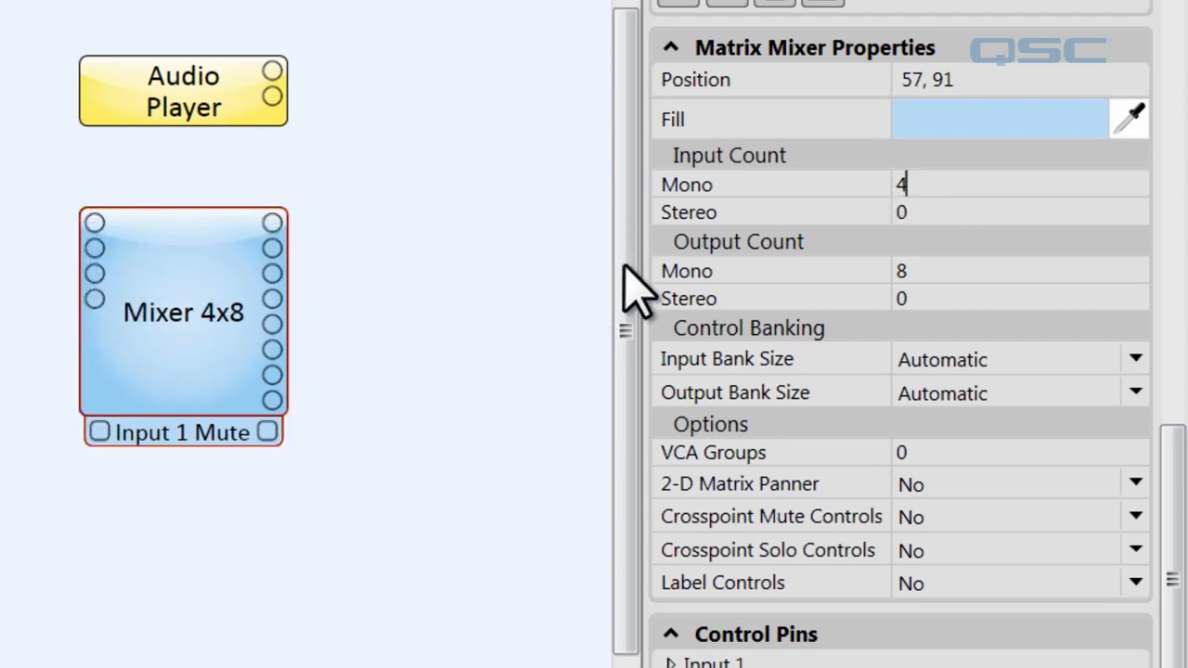
left_click_drag(924, 185, 848, 178)
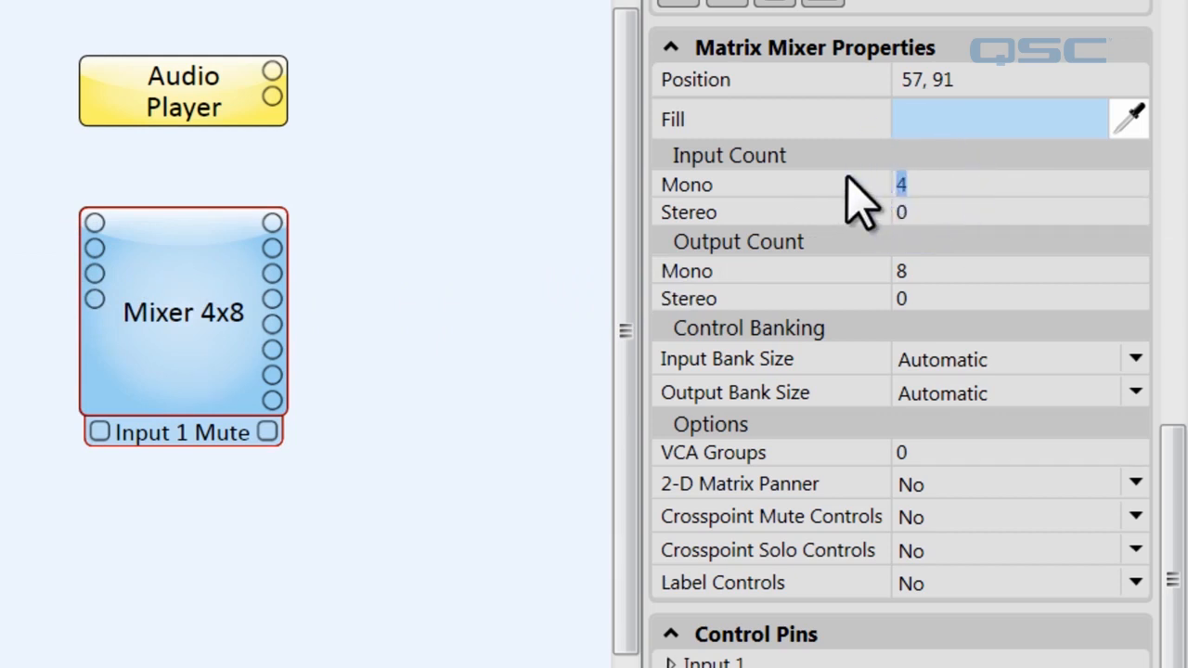
key("Return")
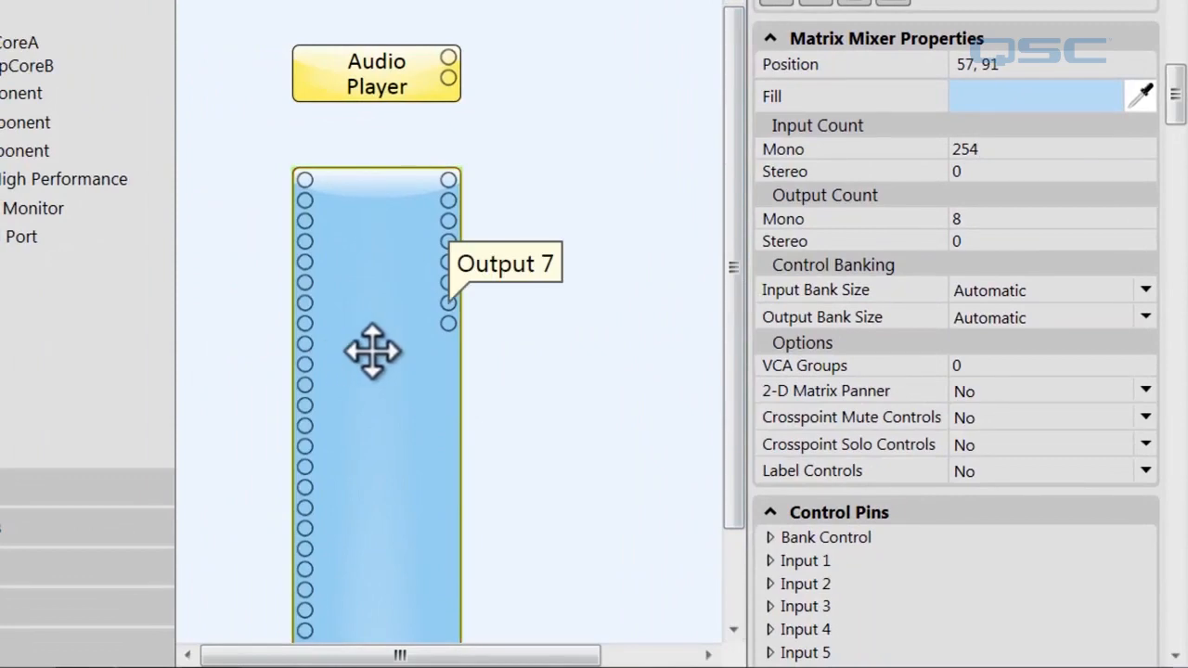
Open the matrix mixer's control panel and hide both side panes to show it at full width
double_click(372, 351)
scroll(371, 351, "down", 5)
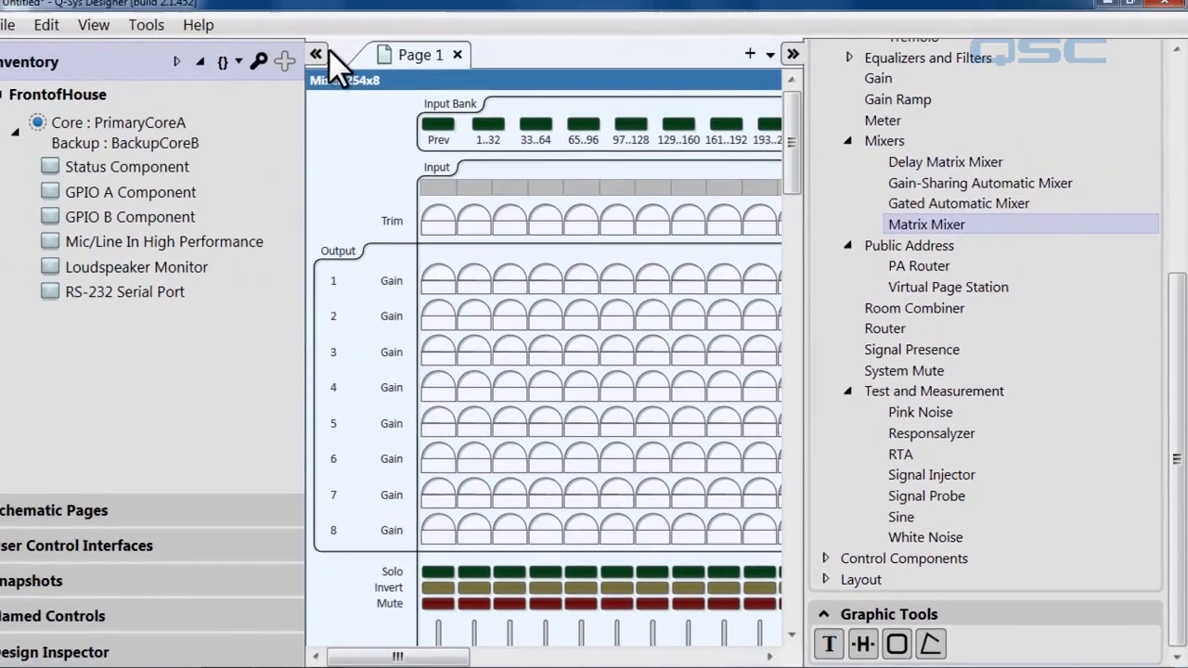
left_click(254, 59)
left_click(798, 62)
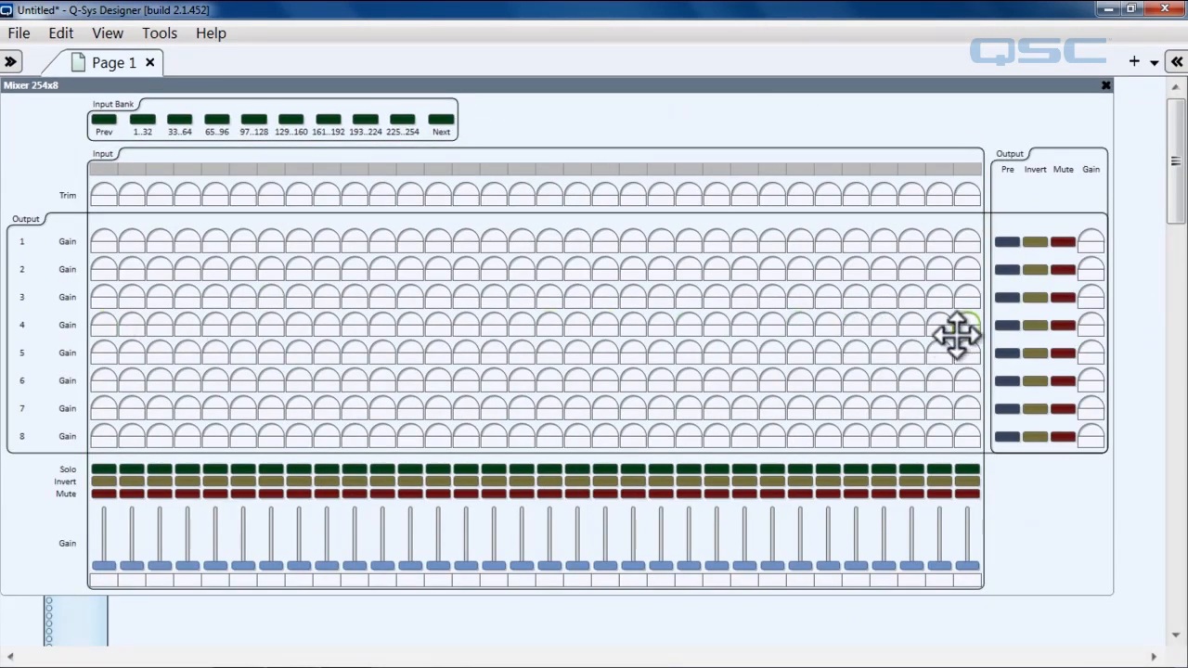
Step through the matrix mixer's input banks from 1..32 up to 225..254
left_click(144, 119)
left_click(179, 118)
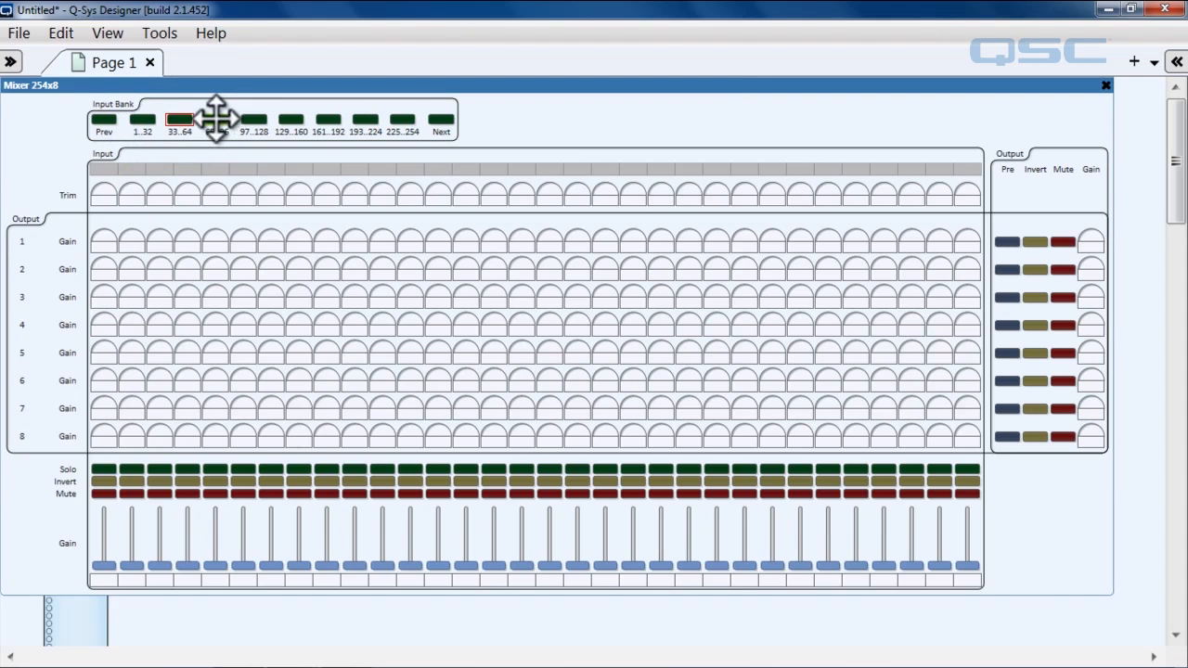
left_click(258, 119)
left_click(299, 119)
left_click(340, 119)
left_click(367, 119)
left_click(397, 119)
Set the matrix mixer's mono output and mono input counts to 4, and move its control panel clear of the schematic blocks
left_click(1176, 63)
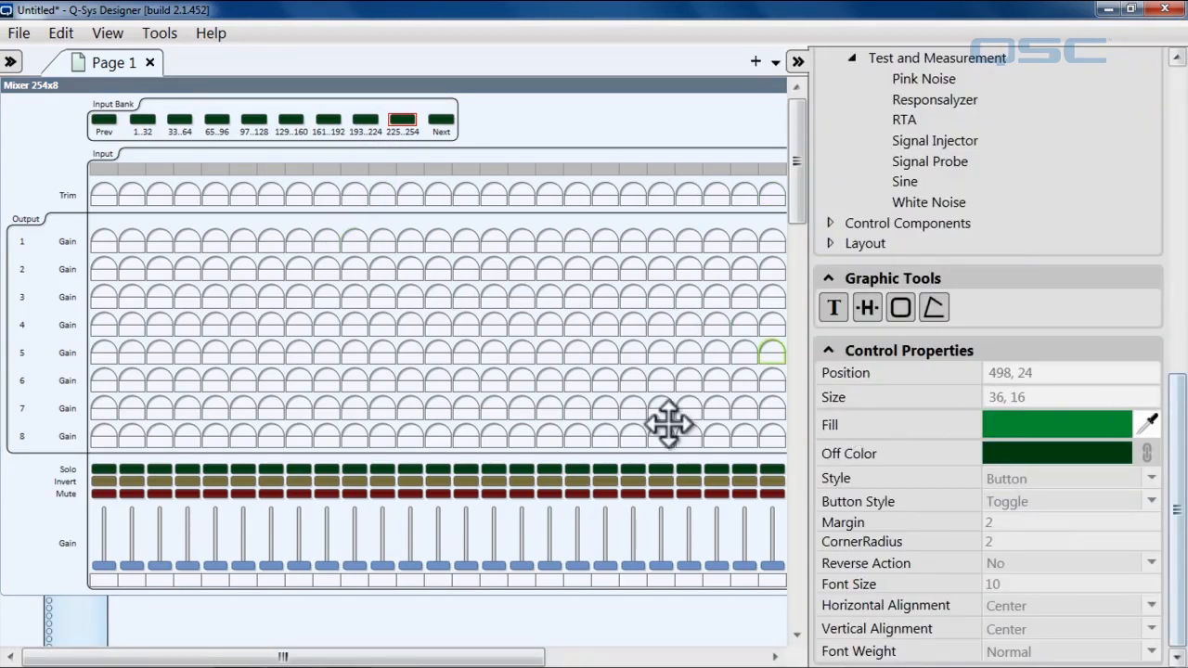
left_click(83, 613)
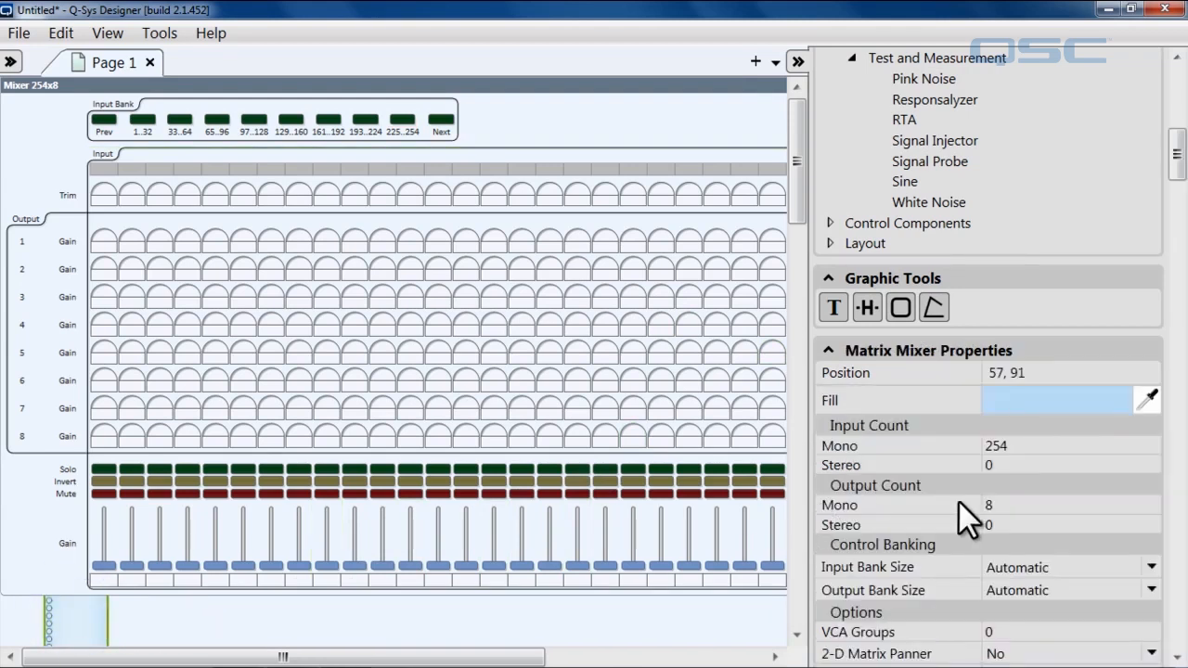
left_click(1013, 505)
type("4")
left_click(962, 443)
double_click(998, 444)
type("4")
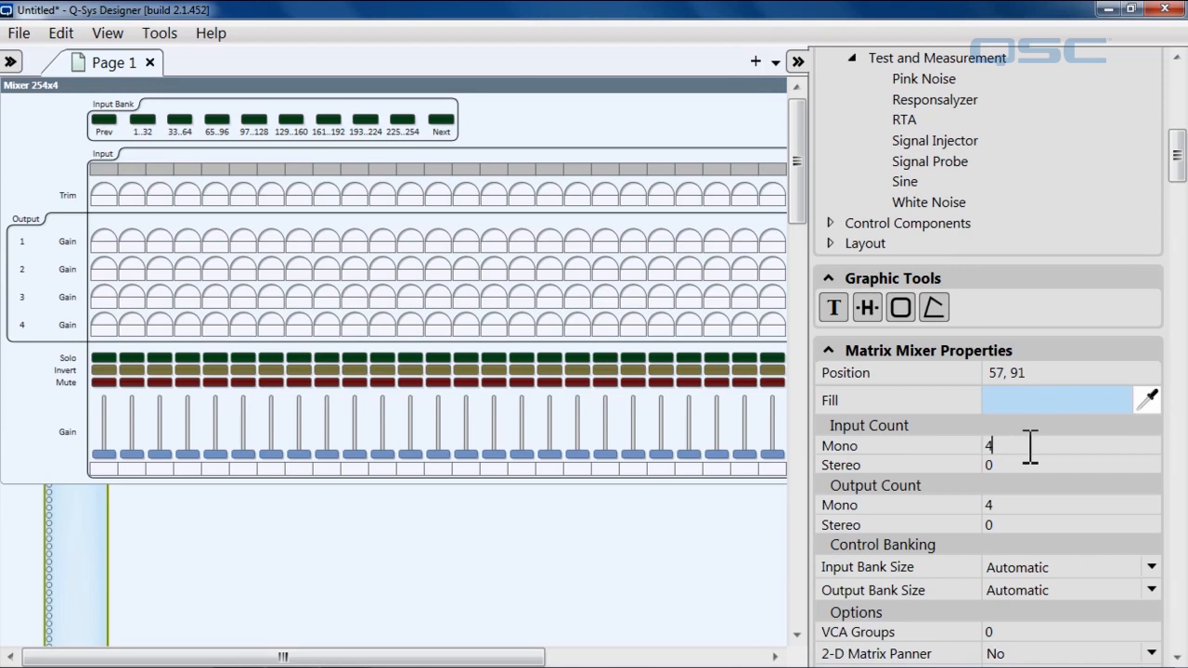
left_click(586, 432)
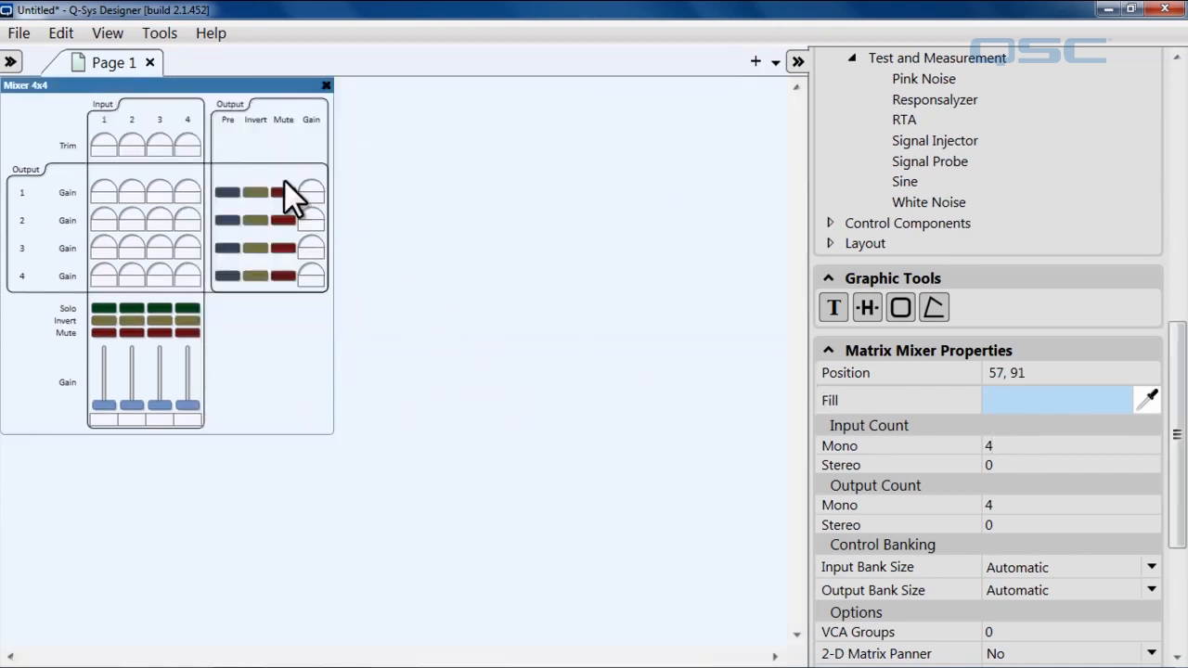
left_click_drag(184, 85, 443, 158)
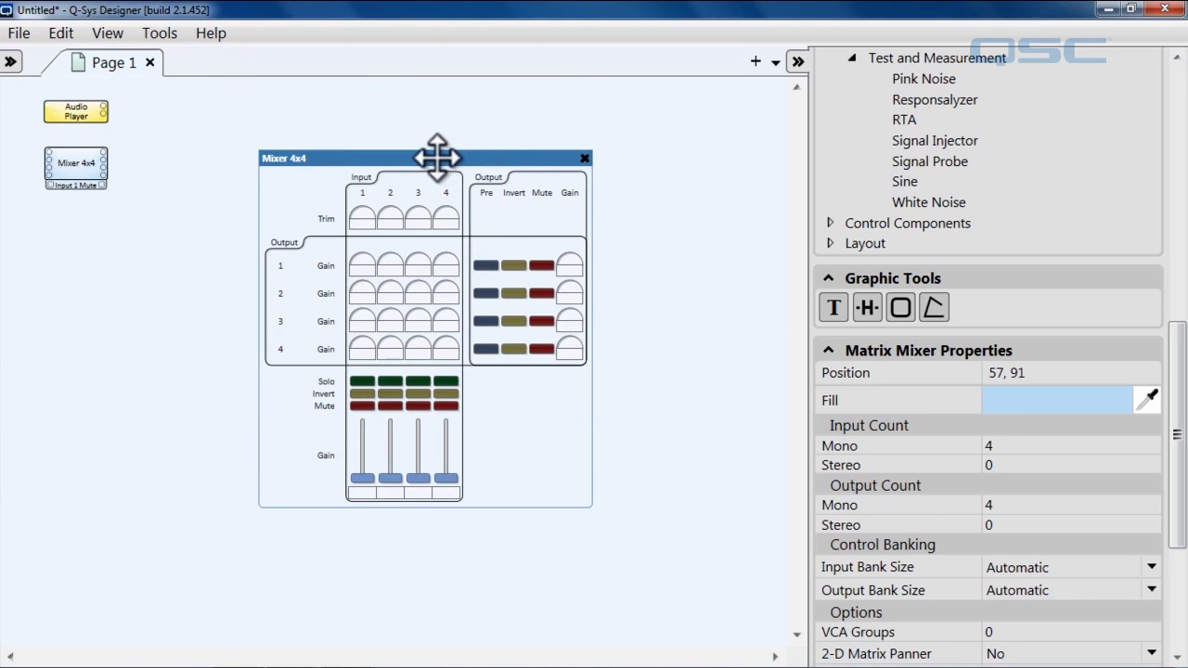
Enable the 2-D Matrix Panner option on the 4x4 mixer and reposition its control panel to show the panner area
left_click_drag(1182, 379, 1186, 430)
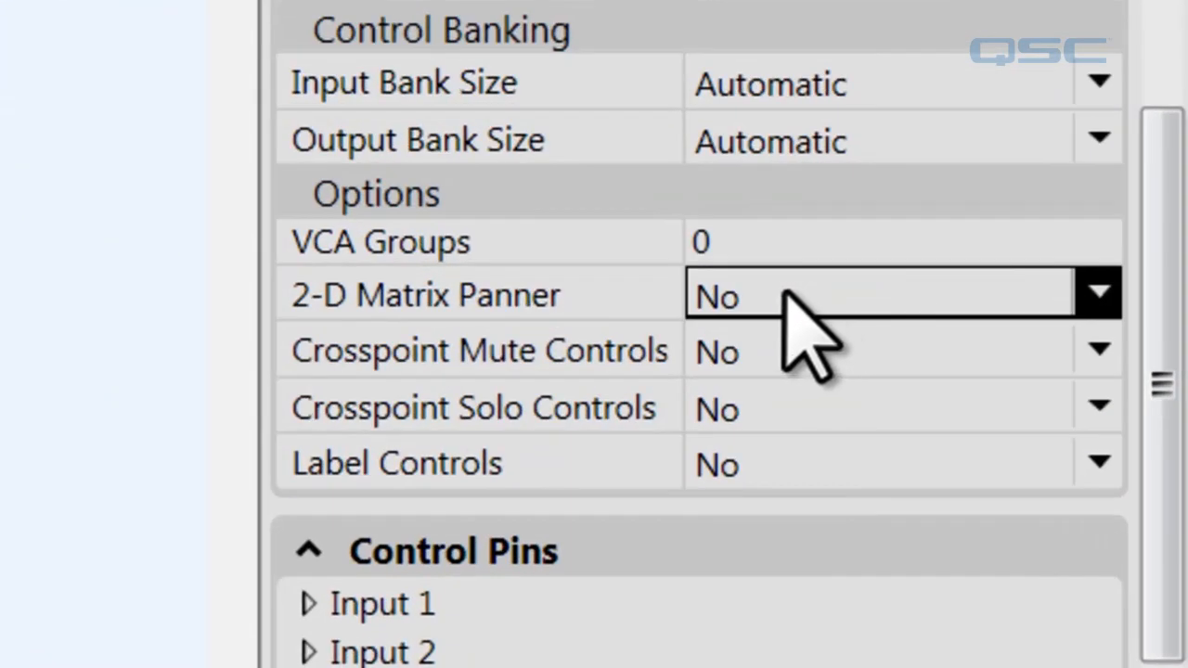
left_click(823, 325)
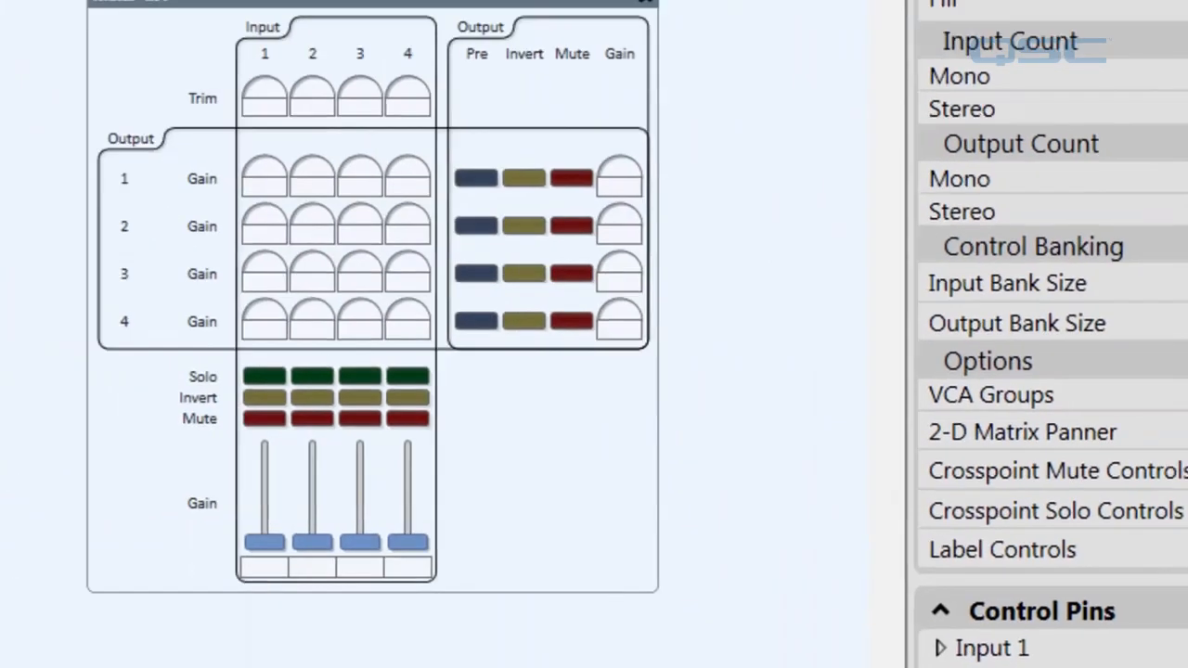
left_click(1186, 464)
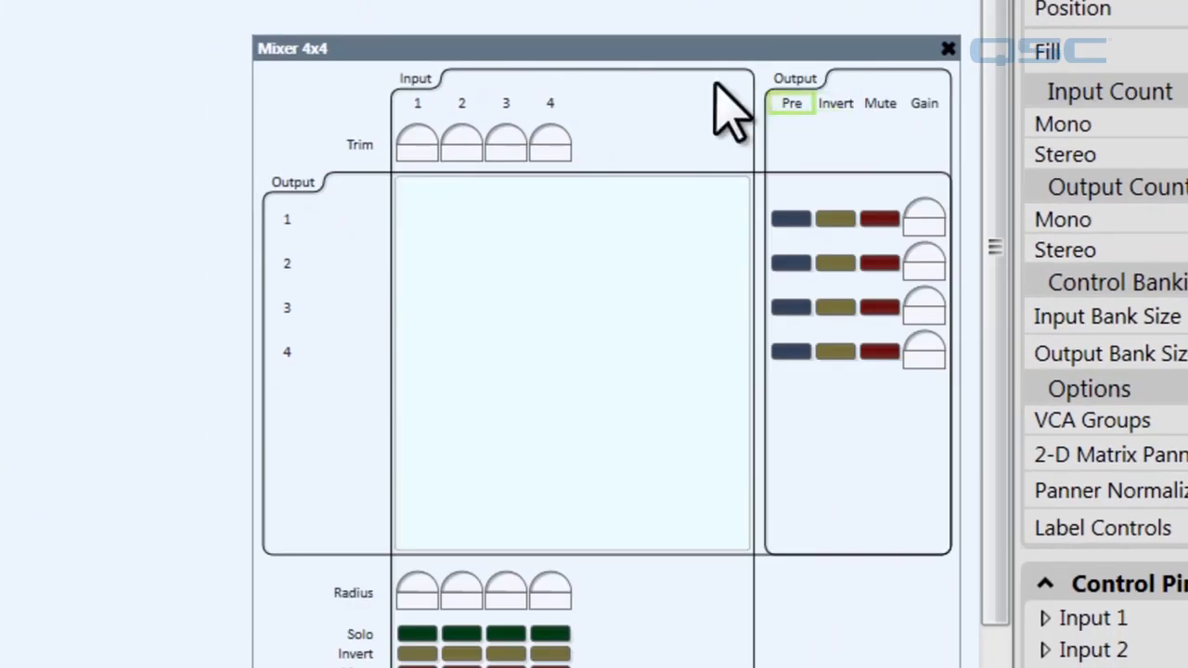
left_click_drag(631, 47, 497, 1)
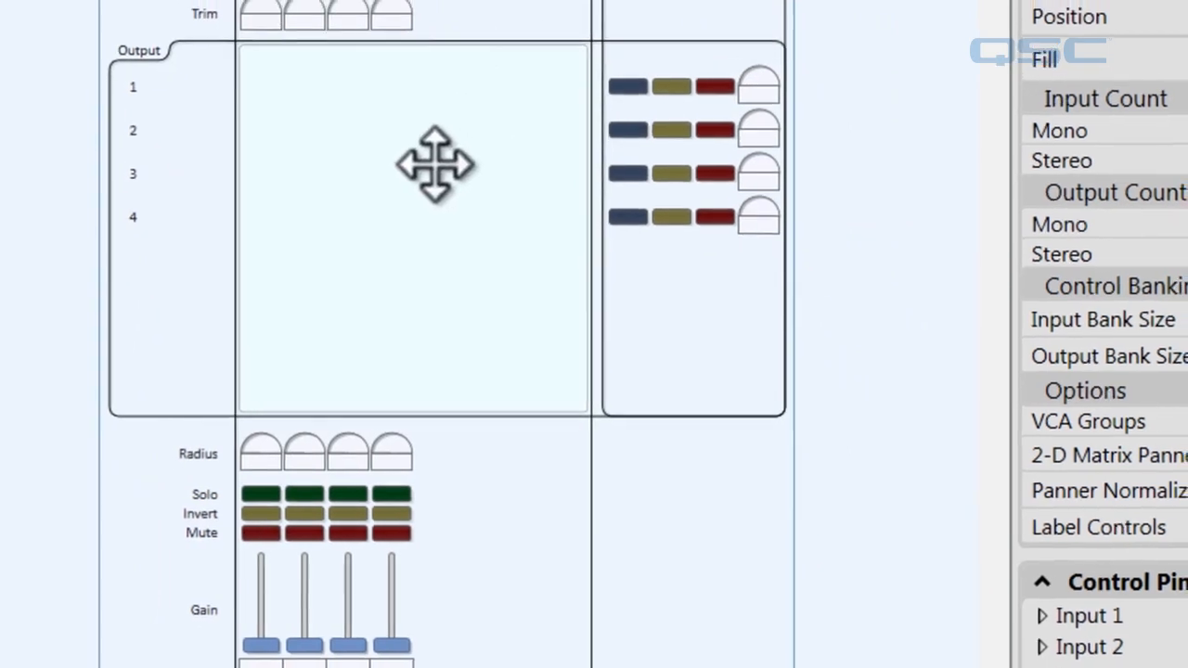
Run the design in emulation and move the input 4 marker in the panner to between outputs 1 and 4
key("F6")
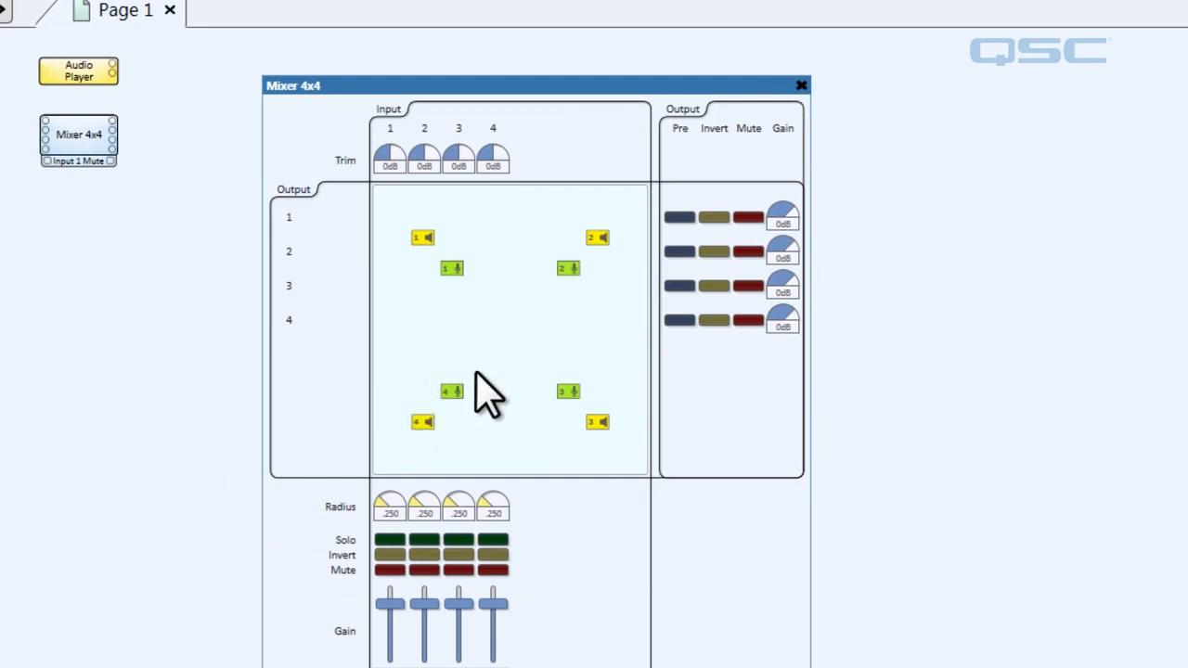
left_click_drag(450, 391, 434, 332)
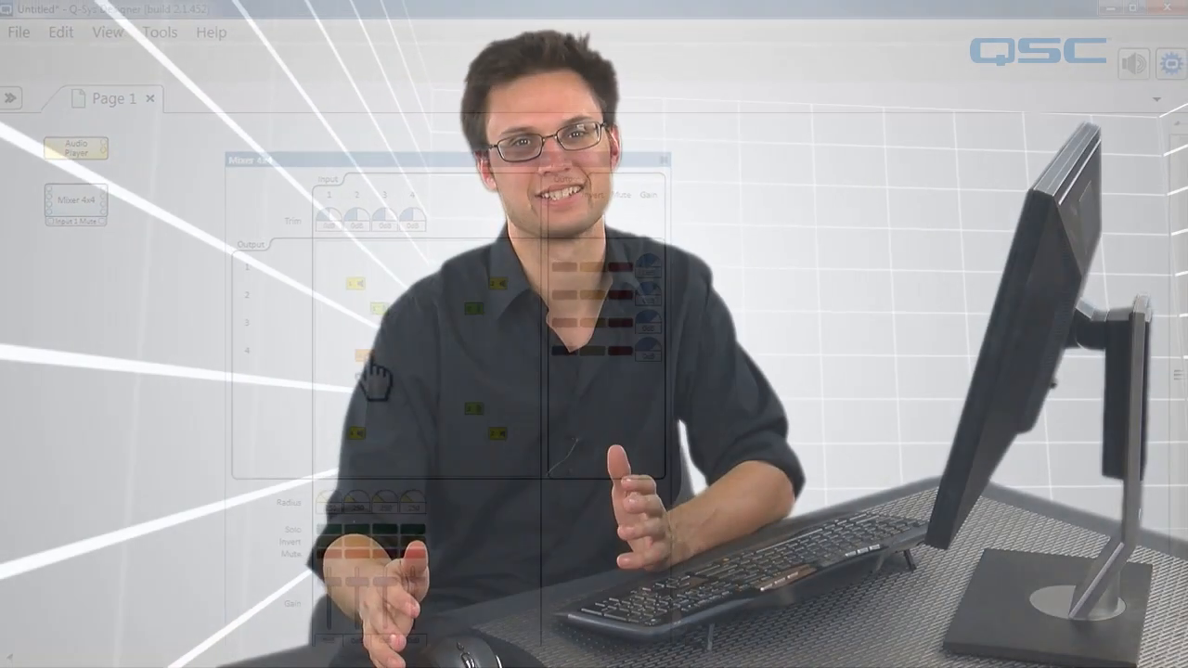